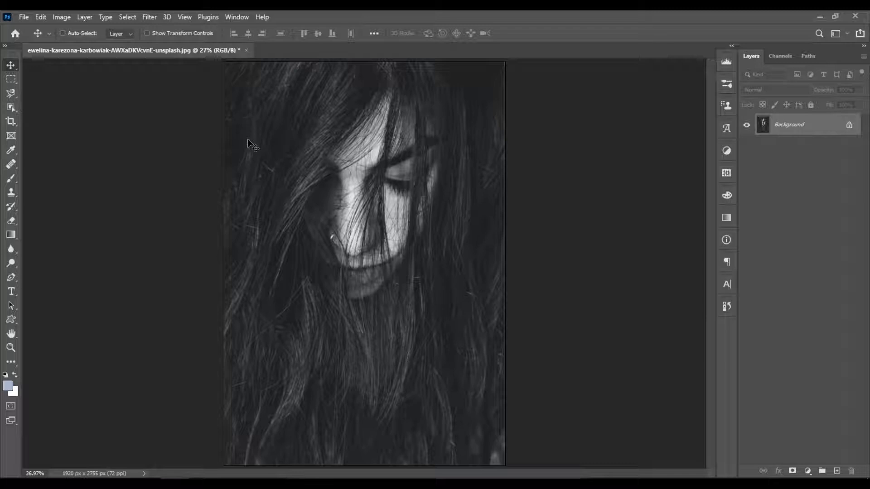
# Step: Place the forest JPG from the duotone project tutorial folder as an embedded image over the portrait
pyautogui.click(25, 17)
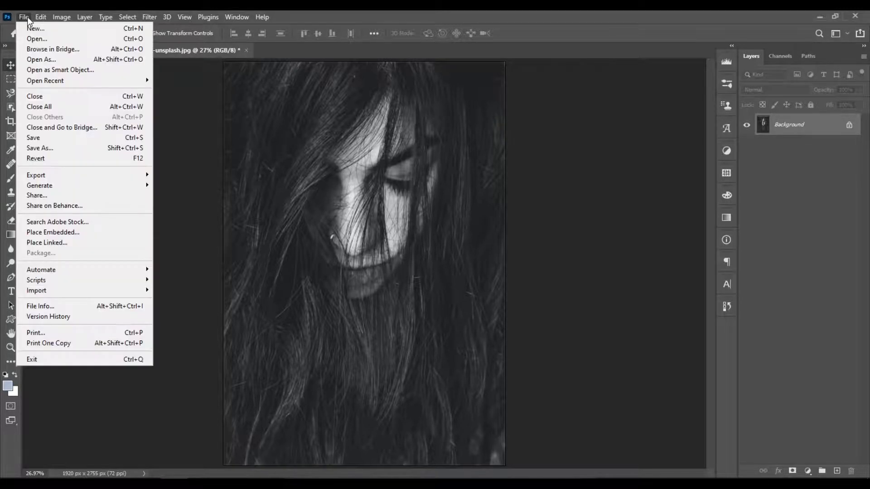
pyautogui.click(94, 230)
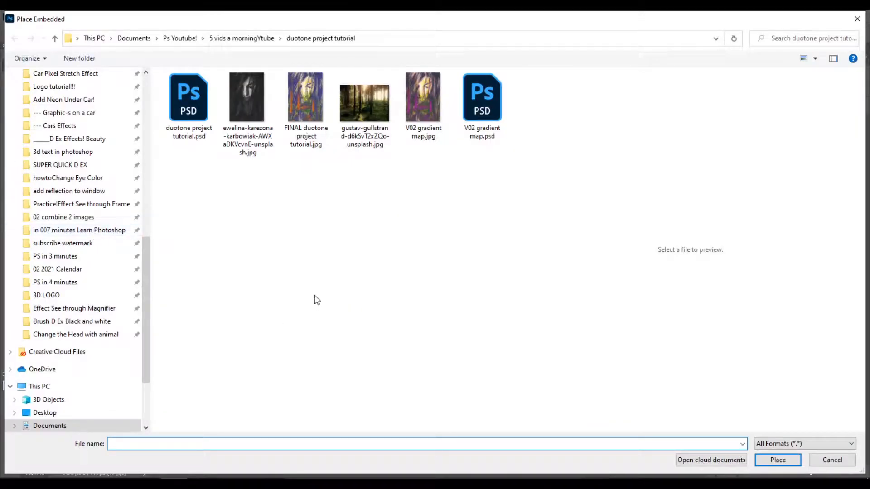
pyautogui.click(367, 93)
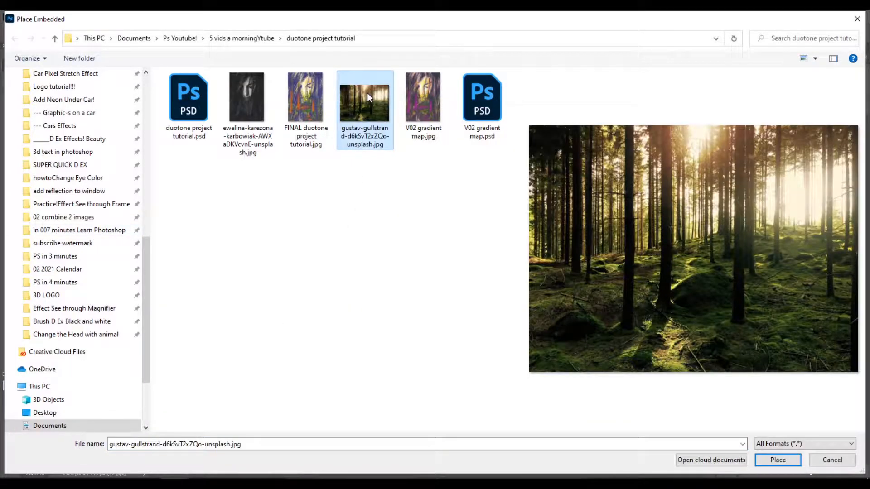
pyautogui.click(788, 463)
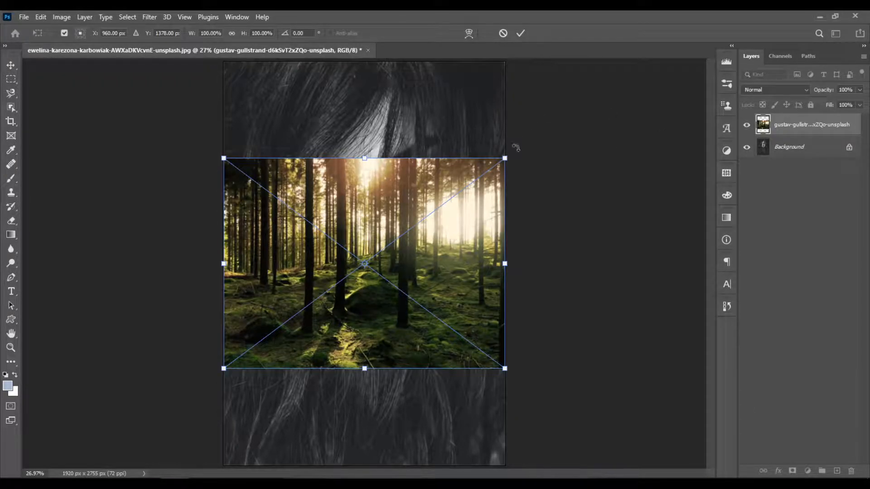
# Step: Scale the placed forest image proportionally from its centre to about 198% so it covers the whole canvas
pyautogui.moveTo(505, 158); pyautogui.dragTo(655, 71)
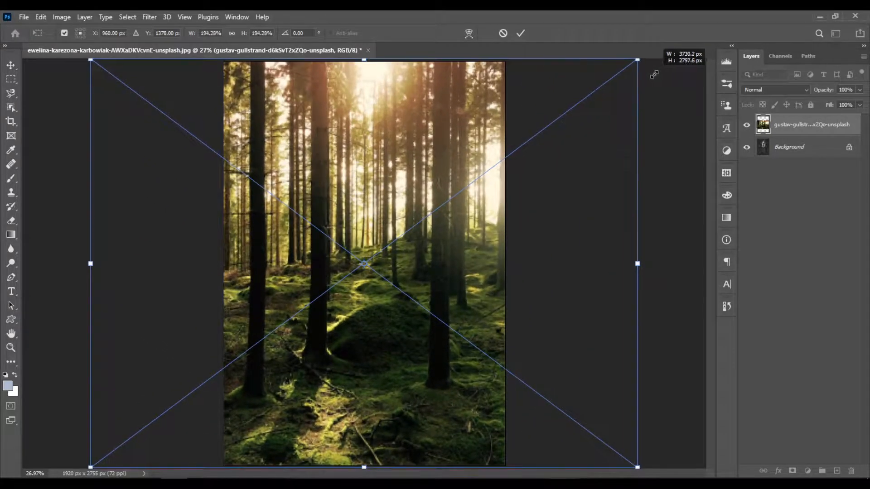
pyautogui.hotkey('ctrl', '0')
pyautogui.moveTo(590, 94)
pyautogui.mouseDown()
pyautogui.moveTo(597, 87)
pyautogui.moveTo(589, 93)
pyautogui.mouseUp()
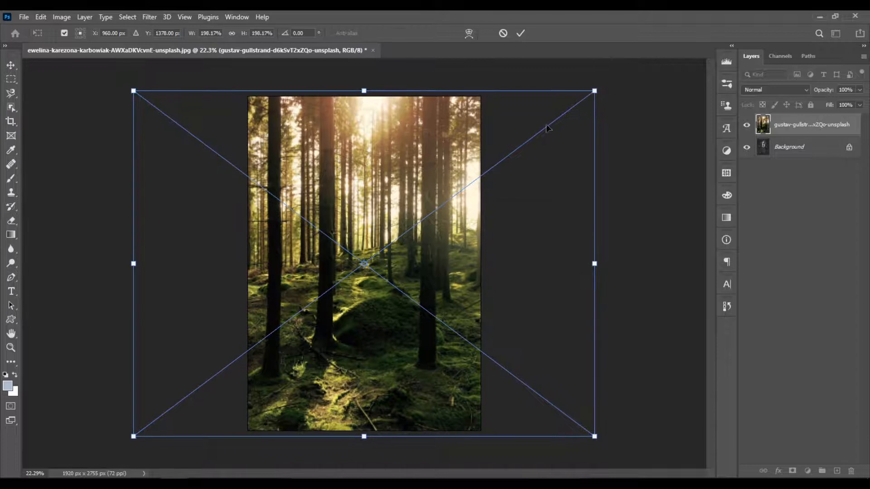
pyautogui.press('Return')
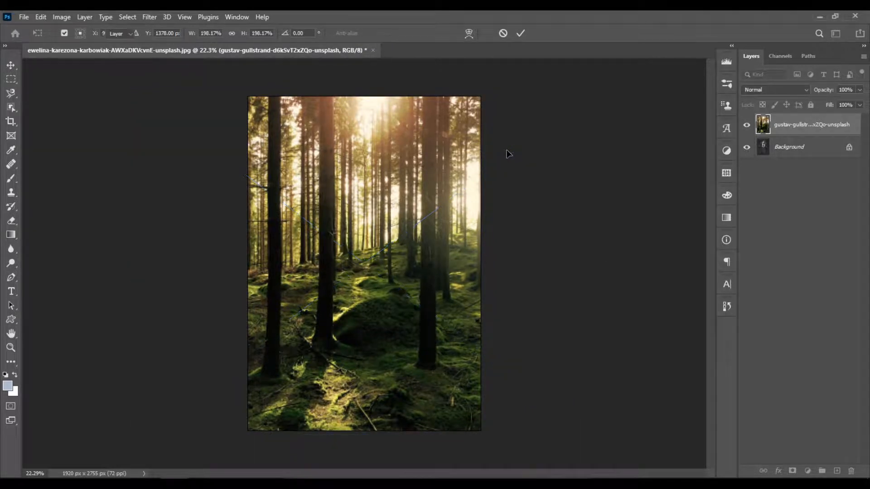
# Step: Set the forest layer's blend mode to Darker Color
pyautogui.click(792, 91)
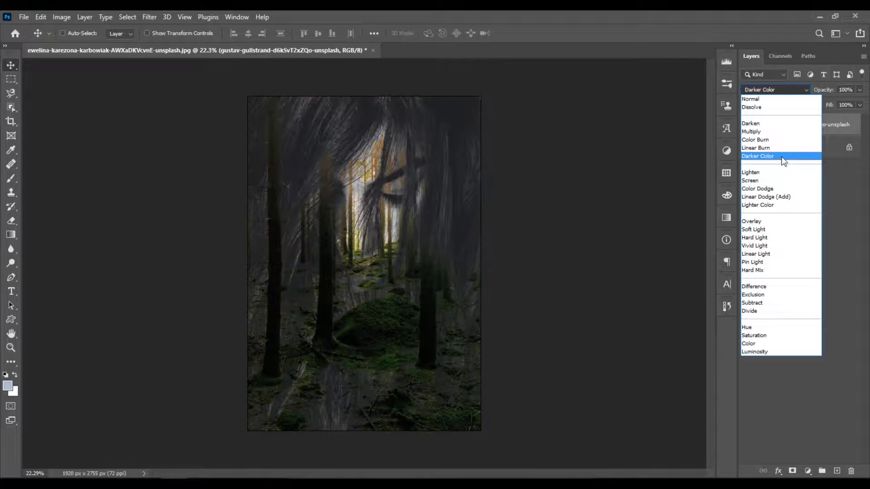
pyautogui.click(779, 155)
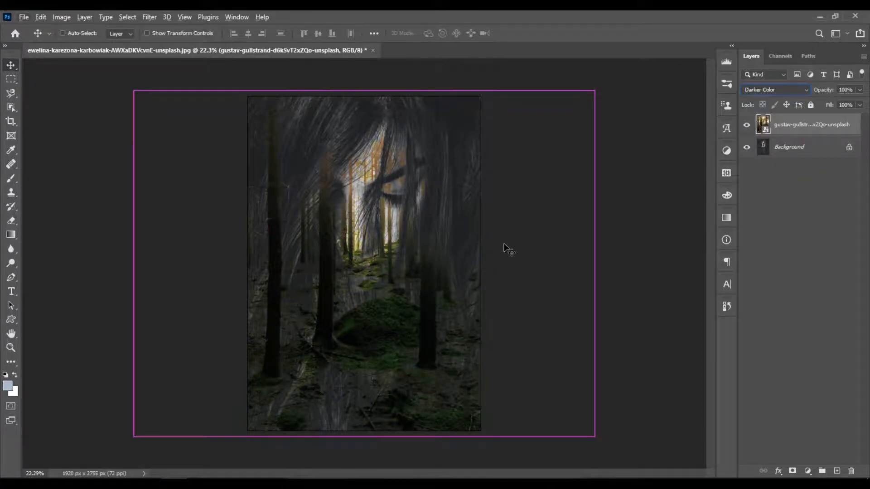
pyautogui.hotkey('ctrl', '+')
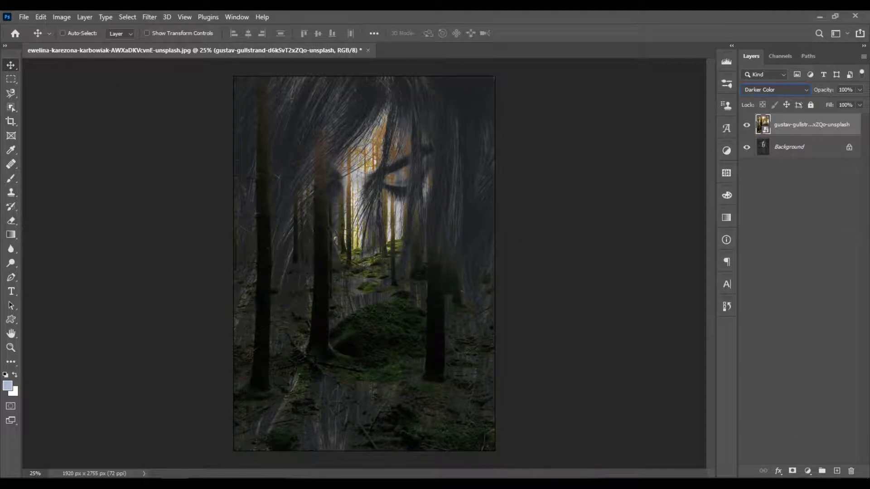
# Step: Add a Curves adjustment layer above the forest and brighten the midtones by bending the RGB curve upward
pyautogui.click(807, 471)
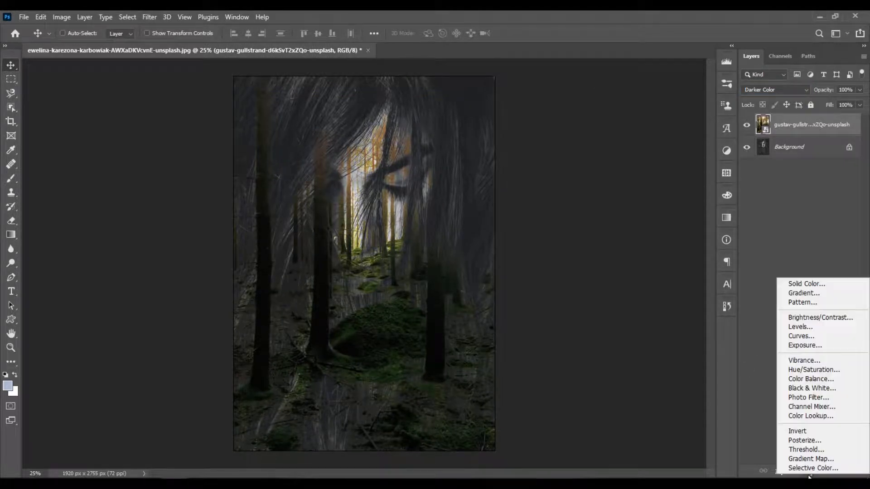
pyautogui.click(830, 339)
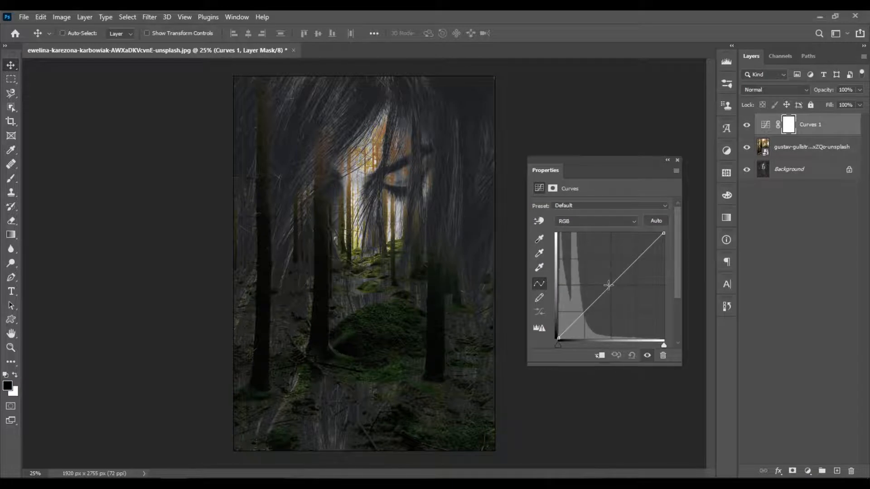
pyautogui.moveTo(609, 288); pyautogui.dragTo(599, 272)
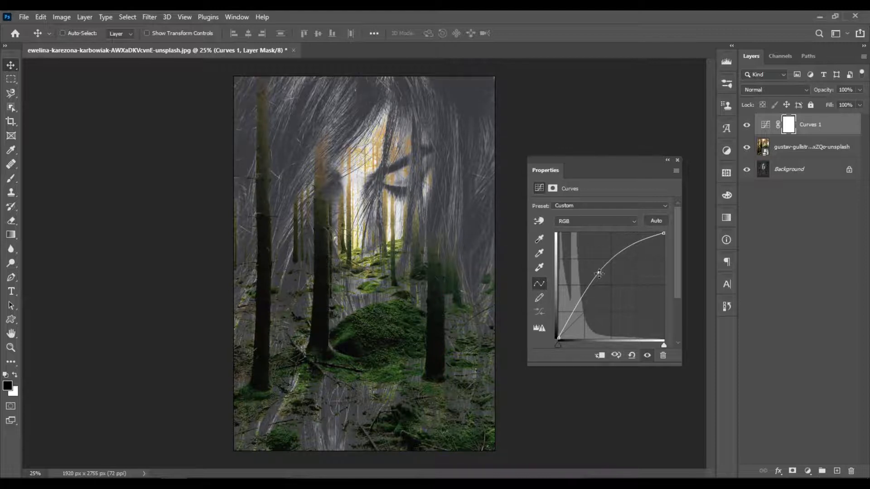
pyautogui.click(678, 160)
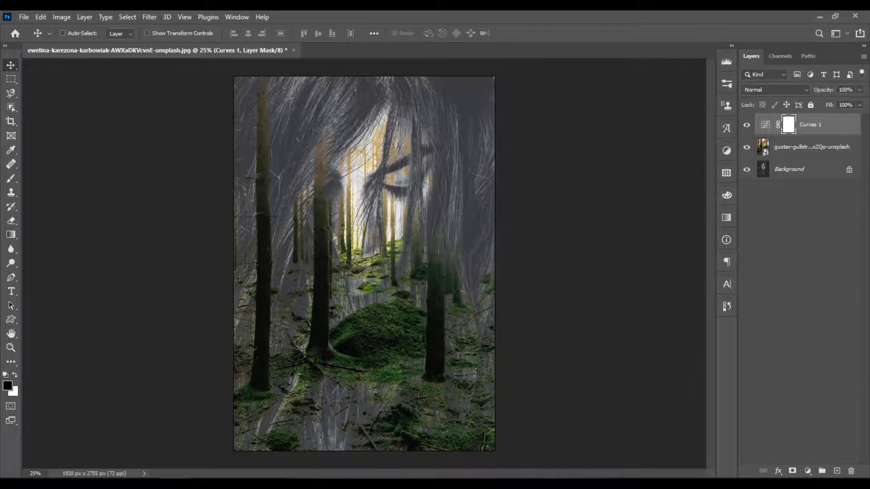
# Step: Add a Gradient Map adjustment layer above the Curves layer and open its gradient for editing
pyautogui.click(807, 471)
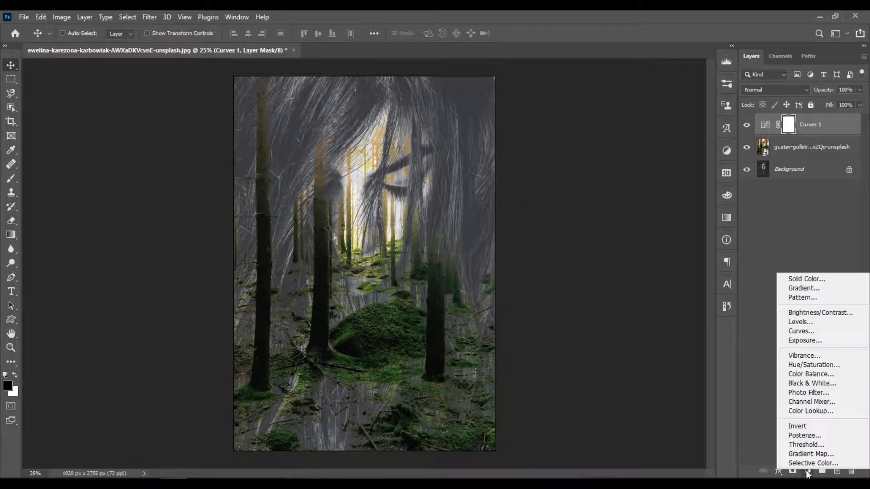
pyautogui.click(845, 455)
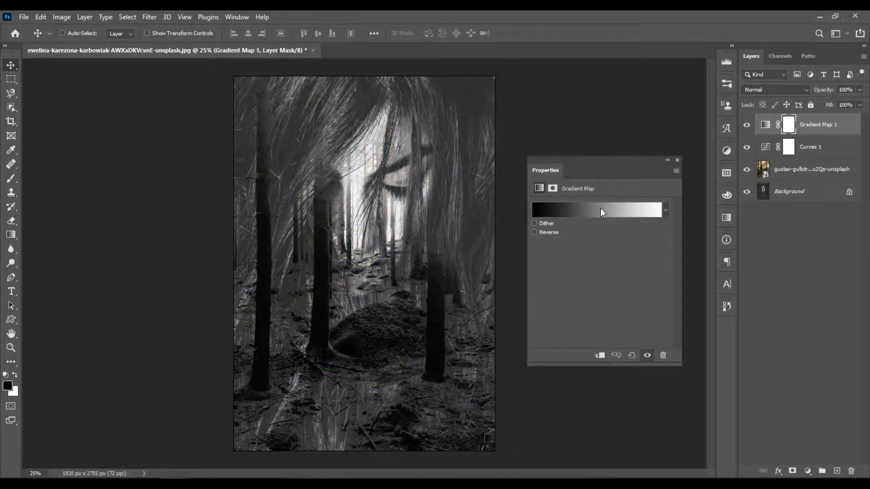
pyautogui.click(601, 212)
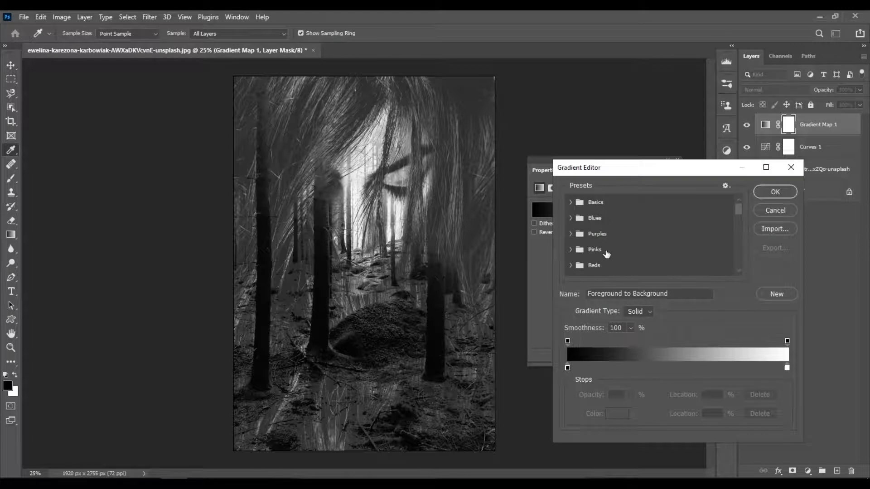
# Step: Try several gradients from the Purples presets on the image, including Purple_03, Purple_10 and Purple_21
pyautogui.click(571, 233)
pyautogui.click(618, 250)
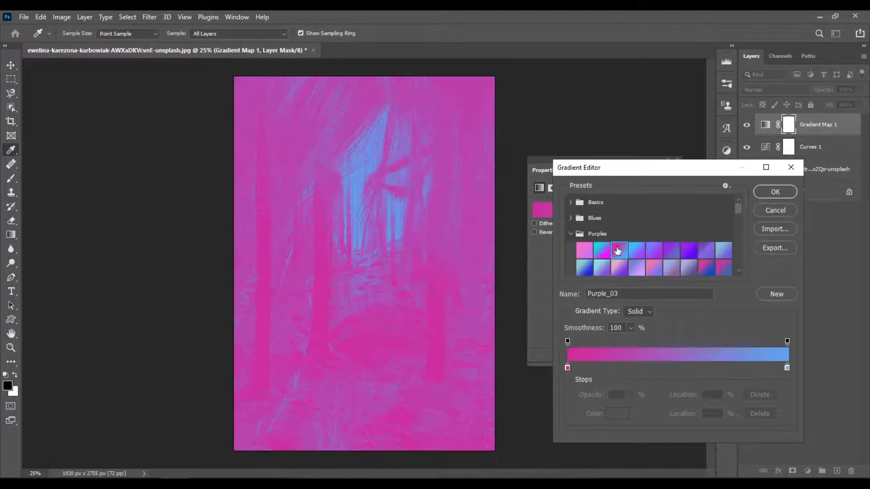
pyautogui.click(587, 254)
pyautogui.click(589, 269)
pyautogui.scroll(-1, 643, 257)
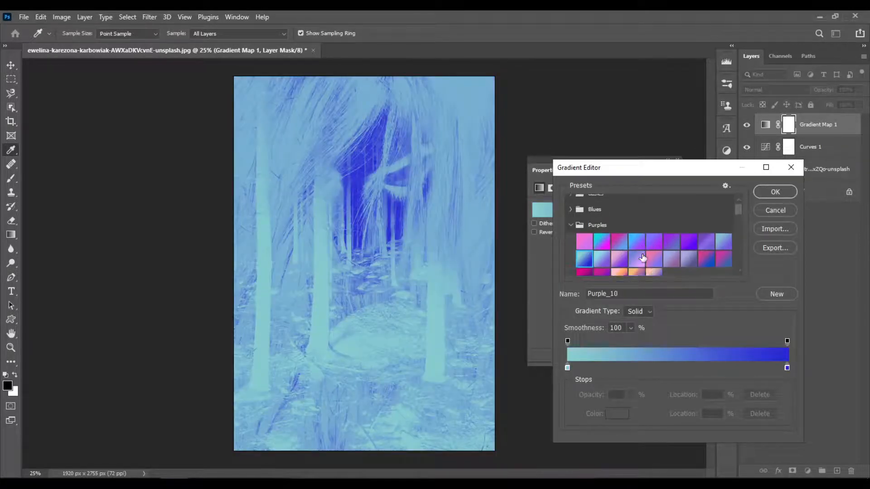
pyautogui.scroll(-1, 643, 258)
pyautogui.click(623, 268)
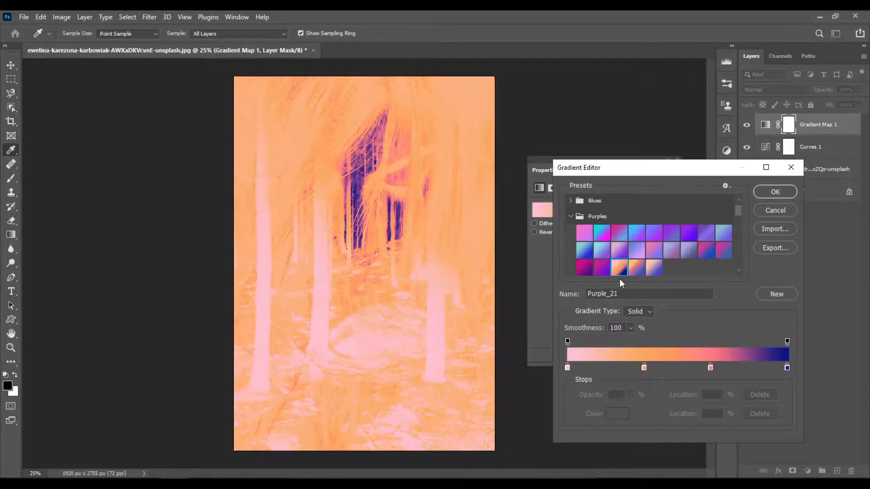
# Step: Apply the Red_07 preset from the Reds group to the gradient map
pyautogui.scroll(-1, 657, 246)
pyautogui.scroll(-1, 601, 261)
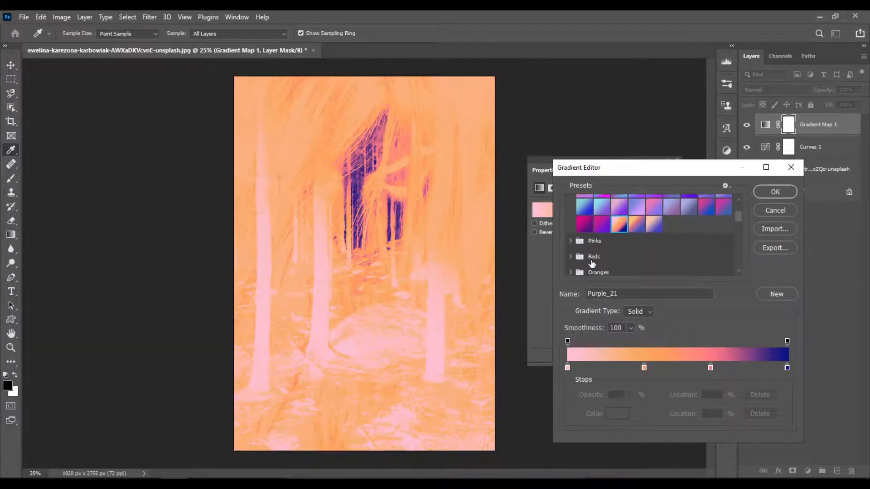
pyautogui.click(571, 257)
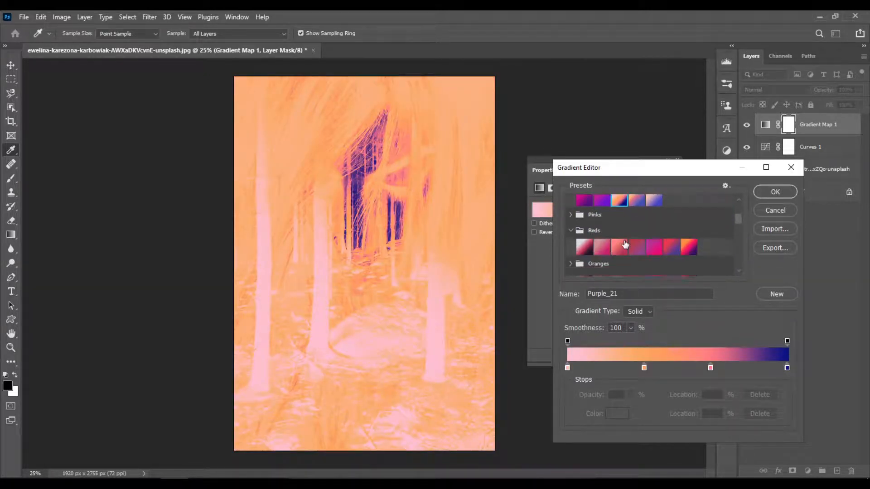
pyautogui.click(691, 253)
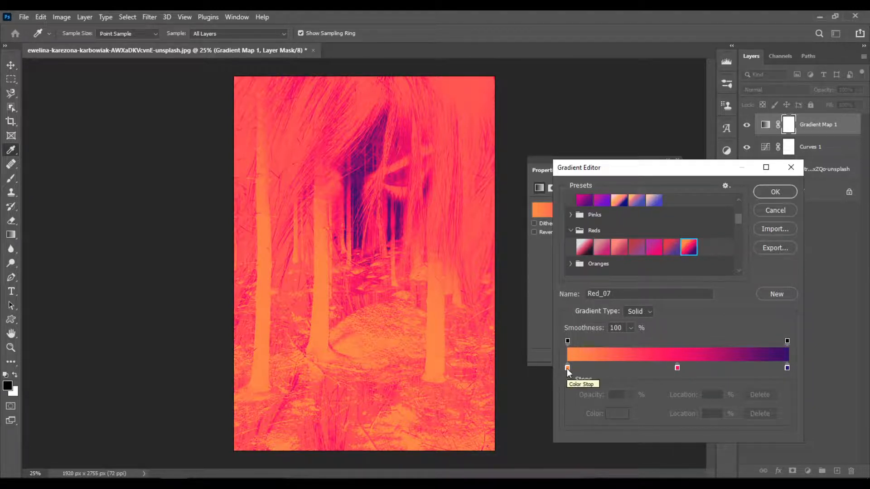
# Step: Duplicate the gradient's orange starting colour stop to the 76% location and set the copy's colour to black (000000)
pyautogui.moveTo(567, 368); pyautogui.dragTo(736, 367)
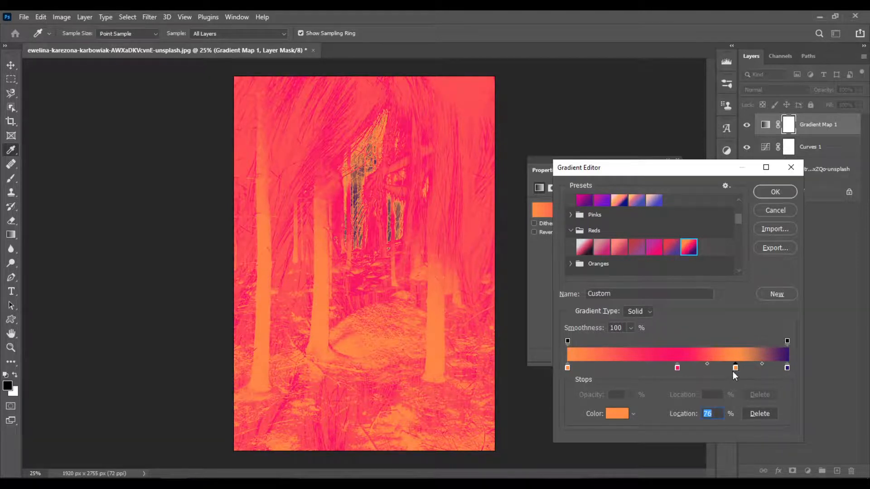
pyautogui.doubleClick(736, 368)
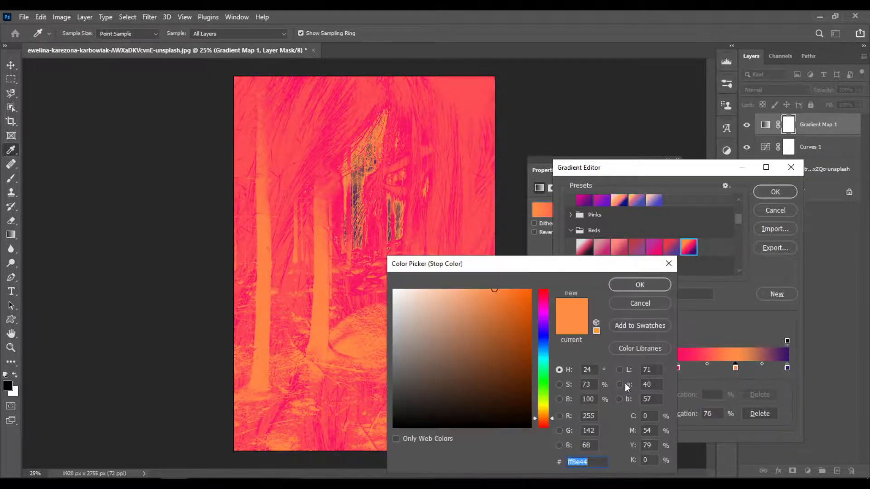
pyautogui.click(393, 290)
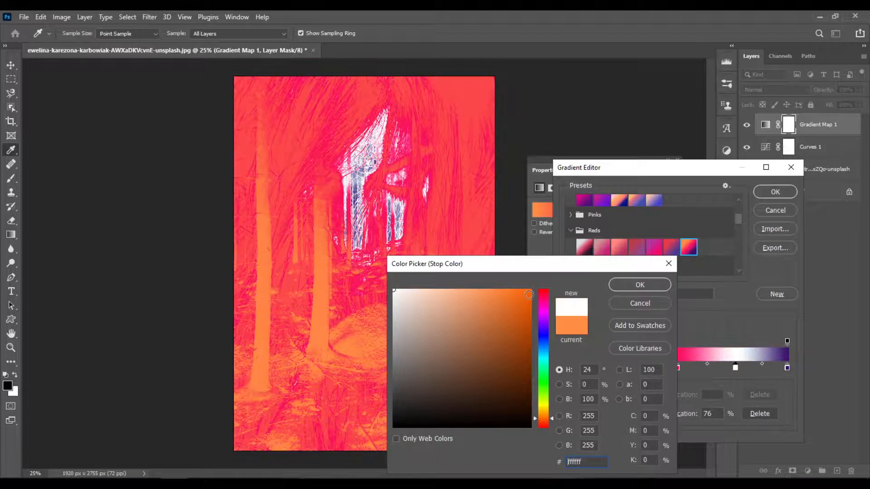
pyautogui.moveTo(495, 402)
pyautogui.mouseDown()
pyautogui.moveTo(421, 411)
pyautogui.moveTo(363, 447)
pyautogui.moveTo(380, 428)
pyautogui.mouseUp()
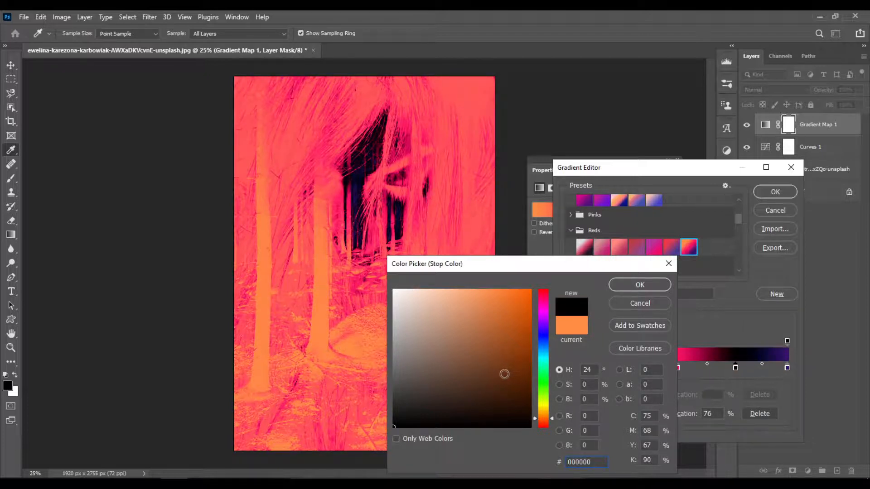
pyautogui.click(636, 288)
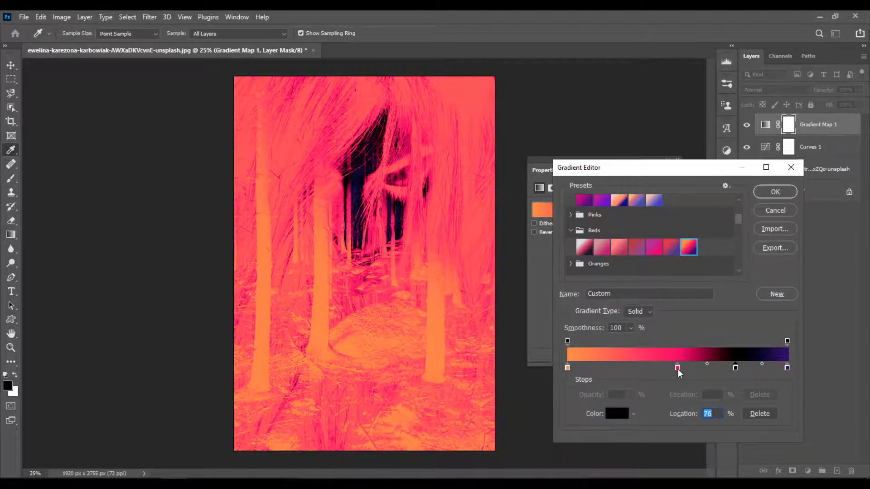
# Step: Change the gradient's pink colour stop at 50% to a saturated blue and apply the edited gradient
pyautogui.doubleClick(678, 369)
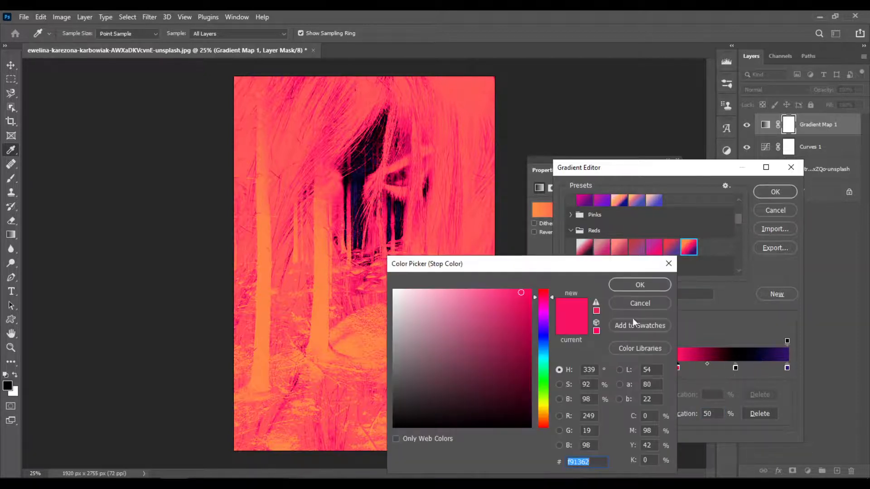
pyautogui.moveTo(559, 268); pyautogui.dragTo(183, 151)
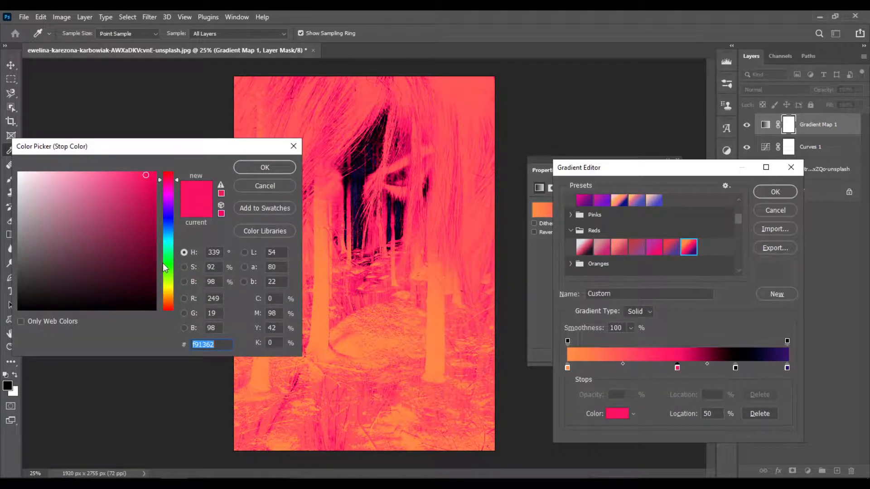
pyautogui.click(171, 219)
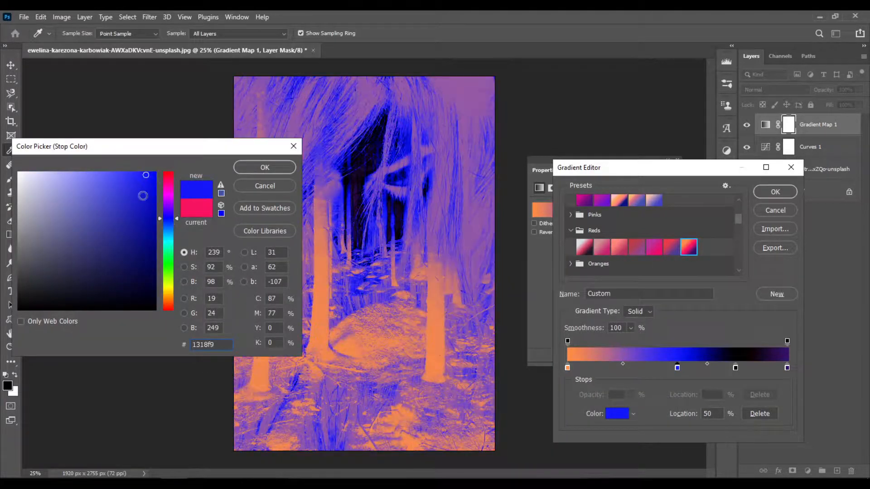
pyautogui.click(268, 167)
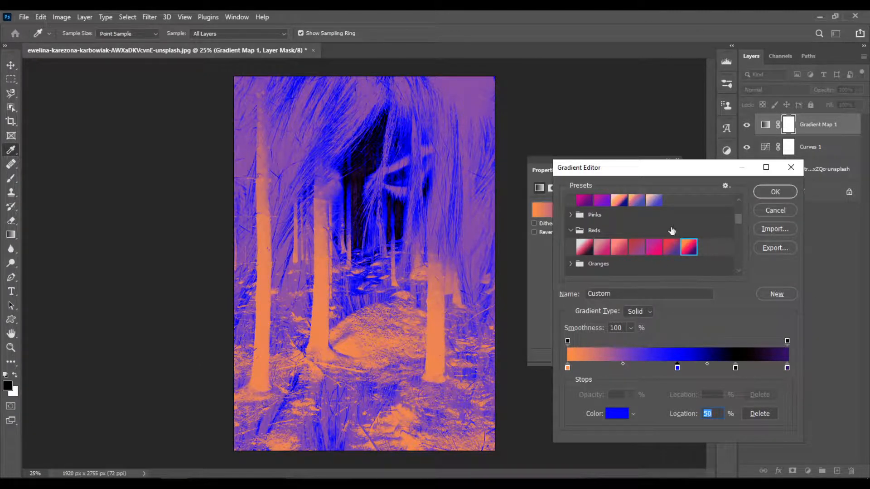
pyautogui.click(789, 191)
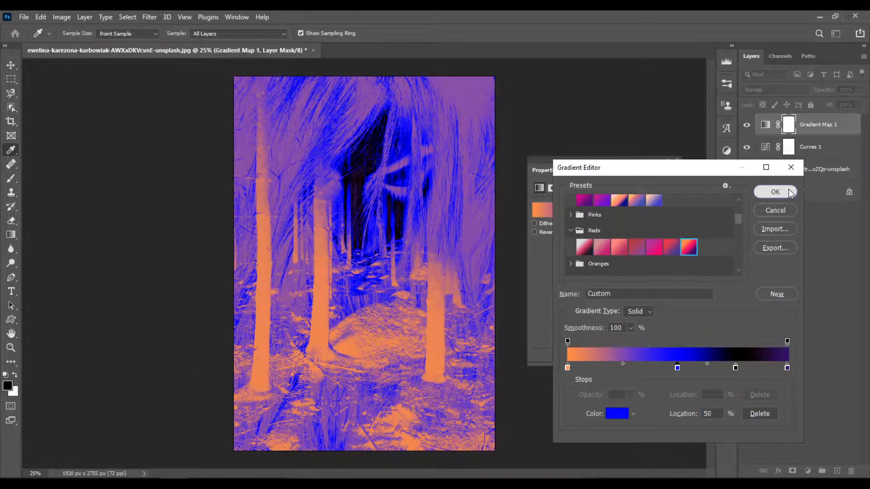
pyautogui.click(678, 159)
# Step: Set the Gradient Map layer's blend mode to Color
pyautogui.click(790, 91)
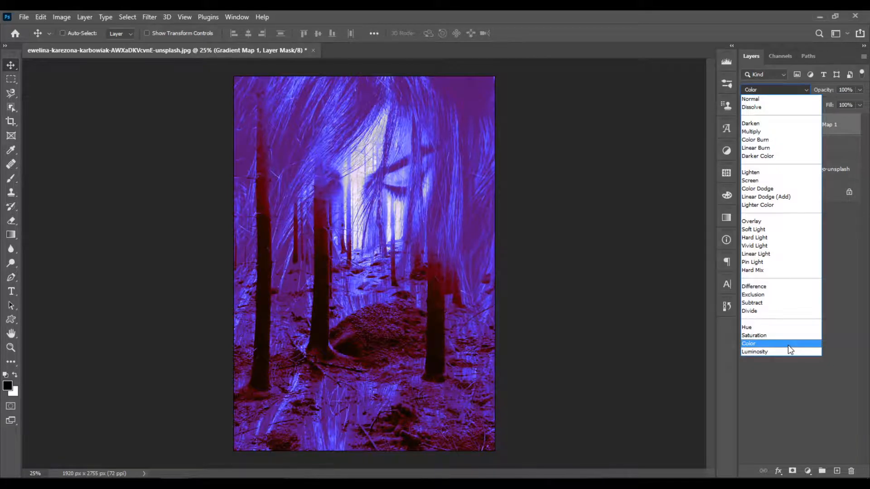
pyautogui.click(787, 345)
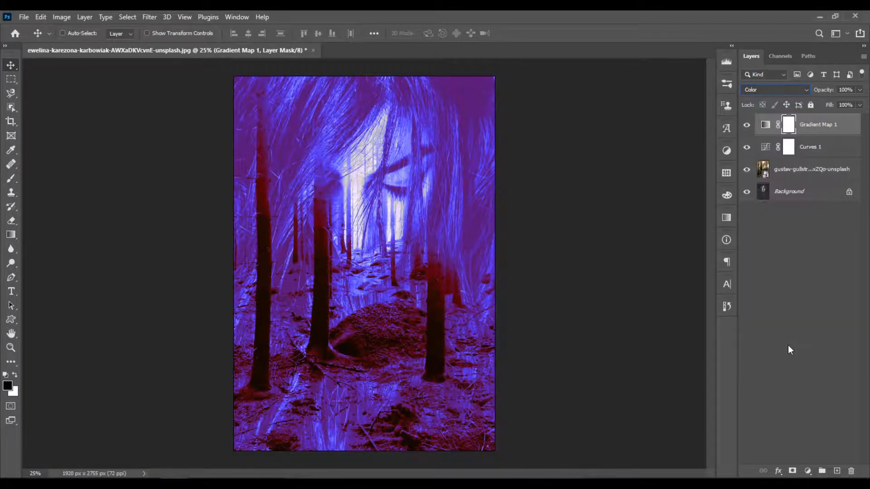
# Step: Set the Gradient Map layer's blend mode to Lighten
pyautogui.click(784, 90)
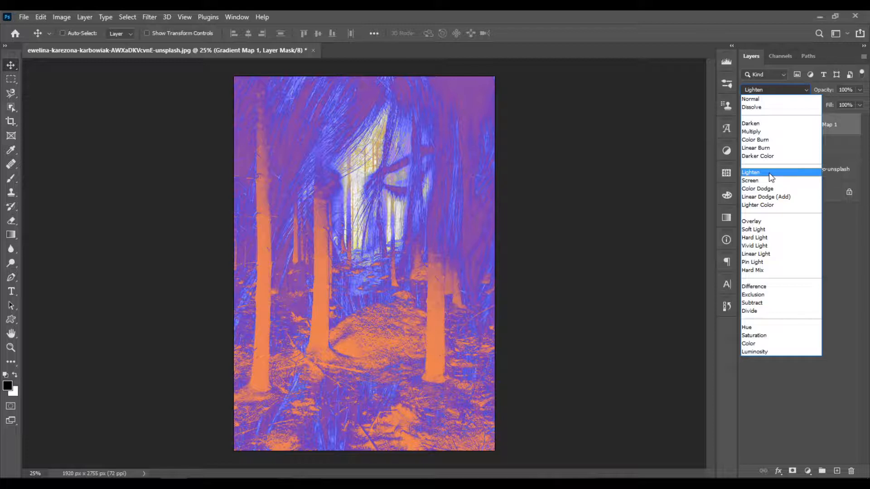
pyautogui.click(769, 173)
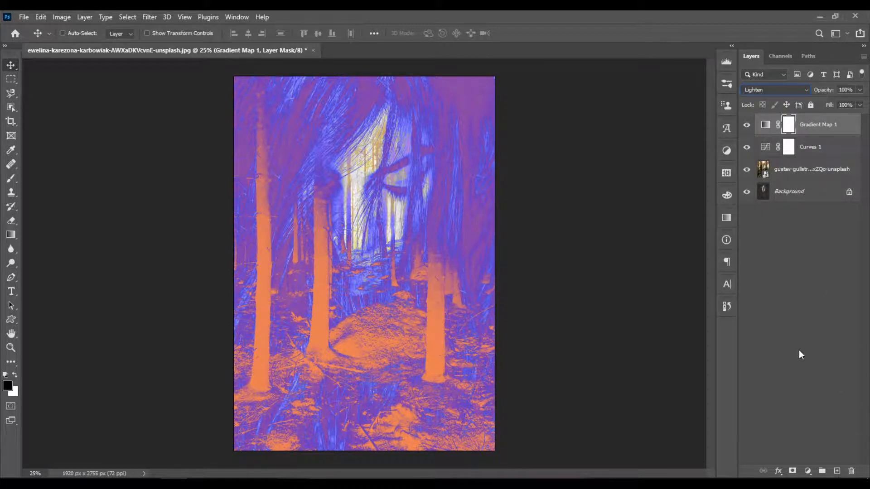
# Step: Add a Levels adjustment layer above the gradient map with input levels of 61, 1.17 and 191
pyautogui.click(807, 471)
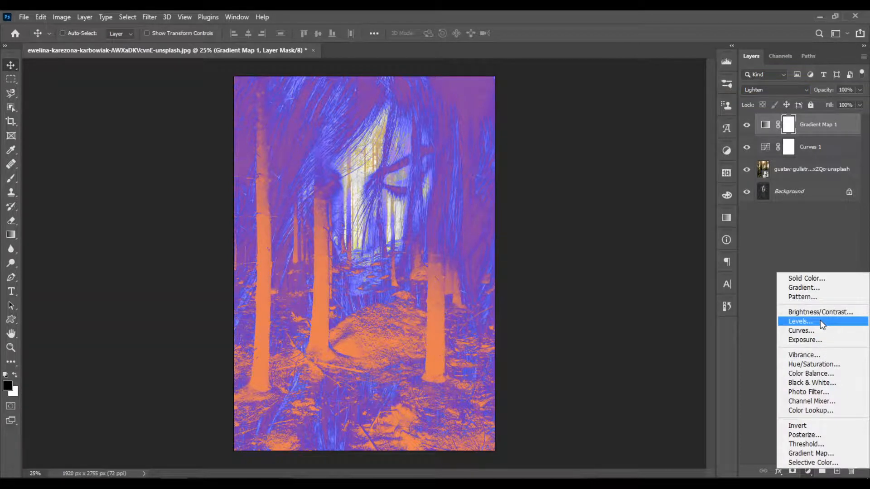
pyautogui.click(821, 320)
pyautogui.moveTo(553, 289); pyautogui.dragTo(578, 293)
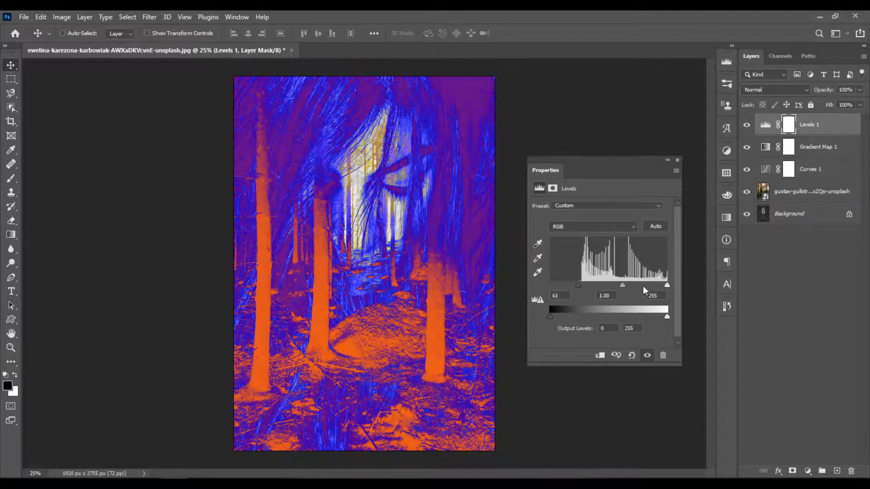
pyautogui.moveTo(667, 286); pyautogui.dragTo(637, 284)
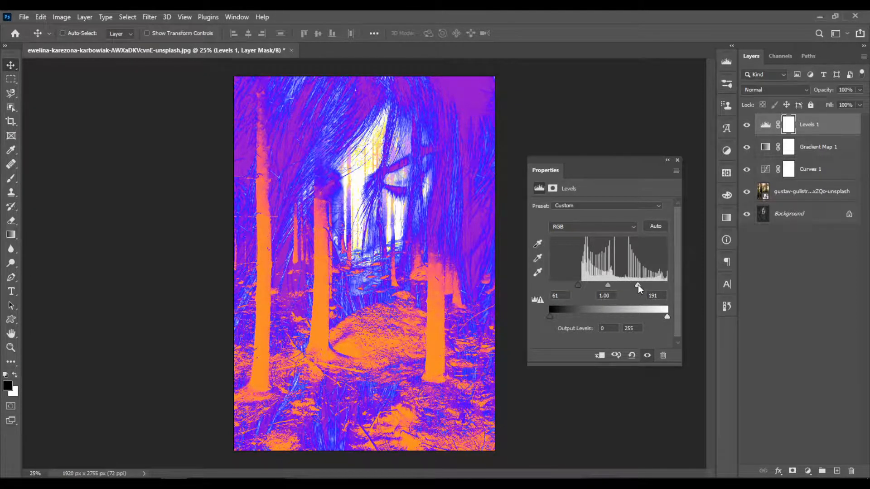
pyautogui.moveTo(608, 287)
pyautogui.mouseDown()
pyautogui.moveTo(598, 288)
pyautogui.moveTo(619, 288)
pyautogui.moveTo(599, 290)
pyautogui.moveTo(607, 292)
pyautogui.mouseUp()
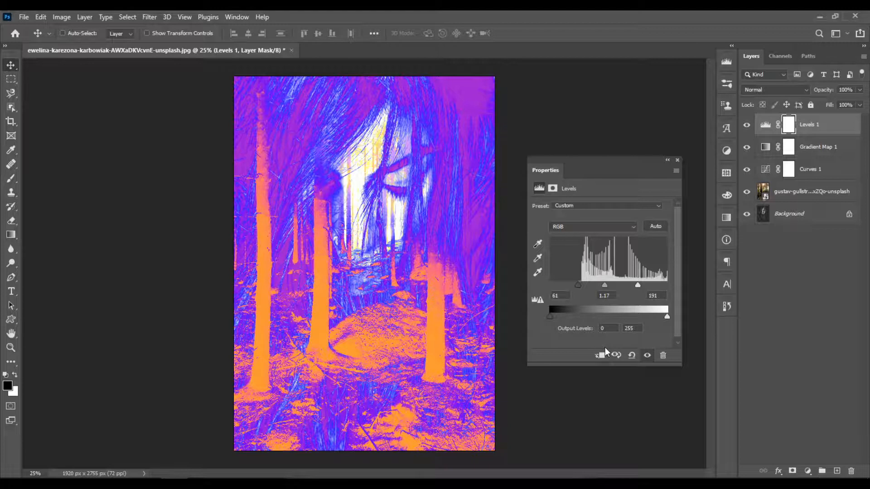
pyautogui.click(678, 161)
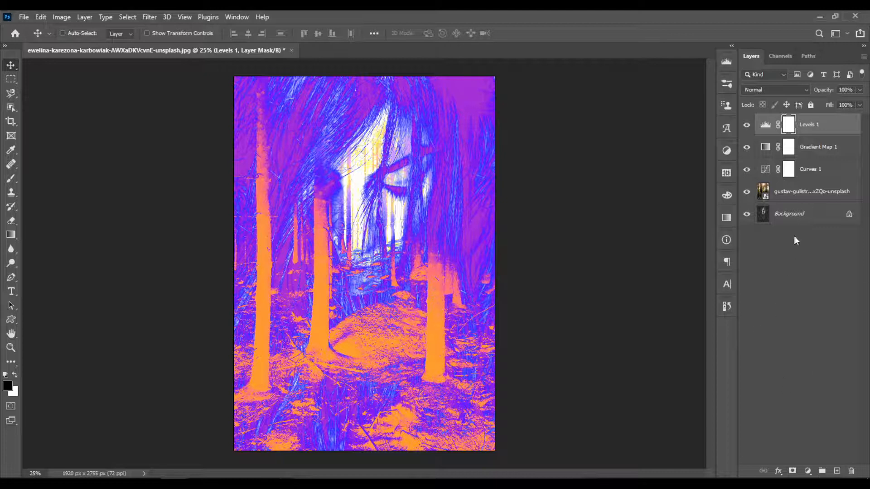
# Step: Reduce the Gradient Map layer's opacity to 37%, comparing the image with the layer hidden and shown
pyautogui.click(839, 154)
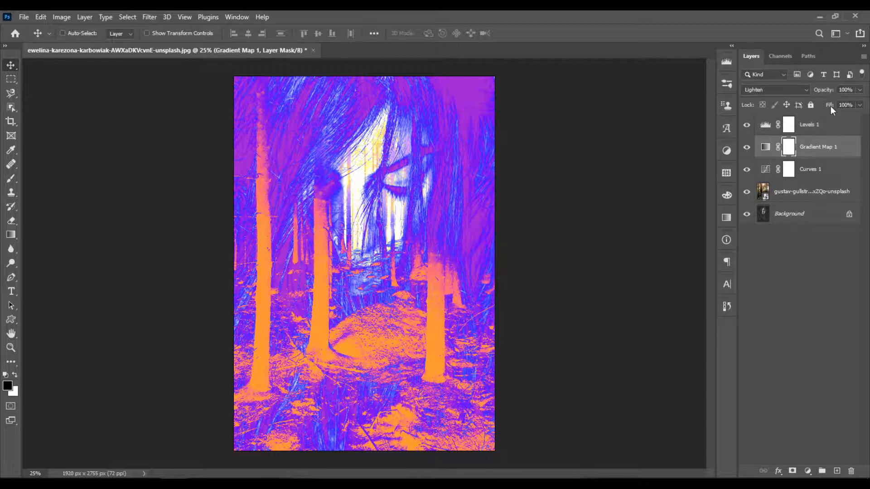
pyautogui.click(859, 90)
pyautogui.moveTo(860, 103); pyautogui.dragTo(845, 103)
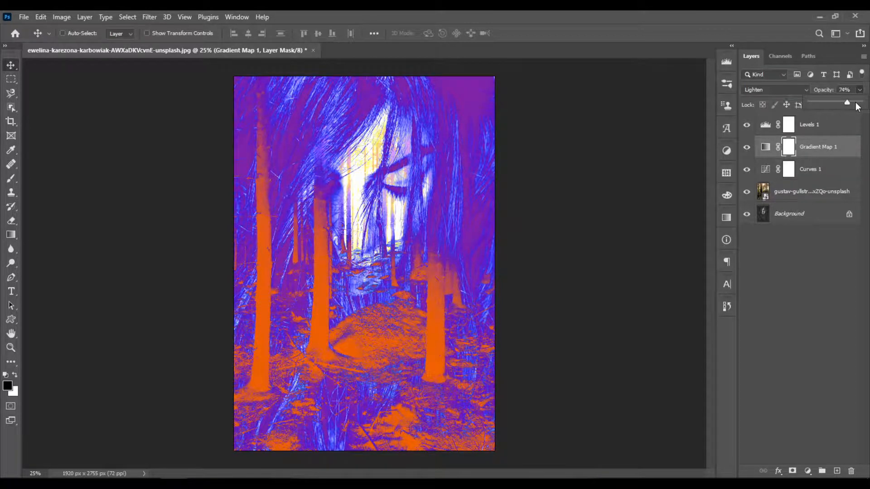
pyautogui.moveTo(836, 102); pyautogui.dragTo(827, 102)
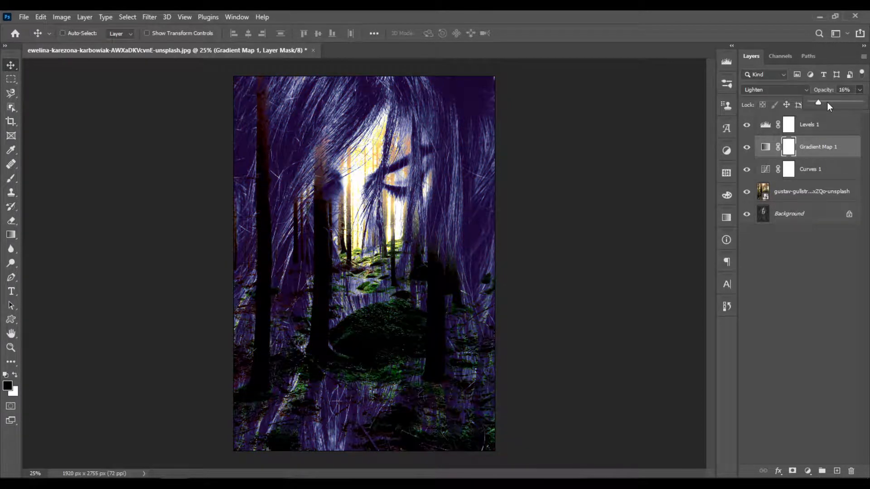
pyautogui.click(747, 148)
pyautogui.click(747, 148)
pyautogui.click(860, 90)
pyautogui.click(830, 102)
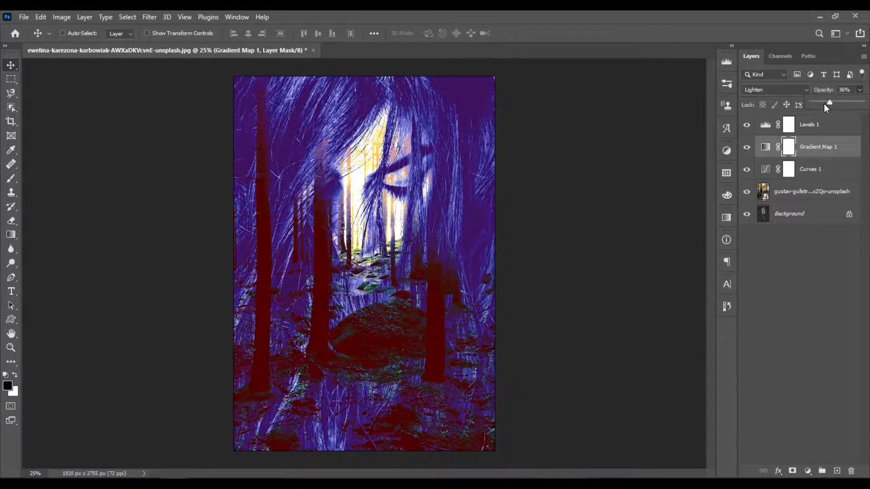
pyautogui.click(824, 103)
pyautogui.moveTo(832, 102); pyautogui.dragTo(830, 102)
pyautogui.moveTo(842, 105)
pyautogui.mouseDown()
pyautogui.moveTo(862, 109)
pyautogui.moveTo(853, 104)
pyautogui.mouseUp()
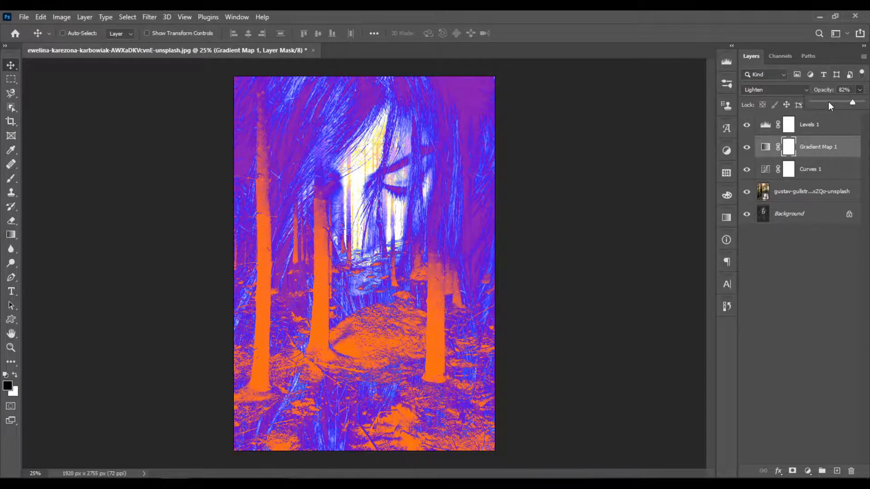
pyautogui.moveTo(826, 102); pyautogui.dragTo(828, 103)
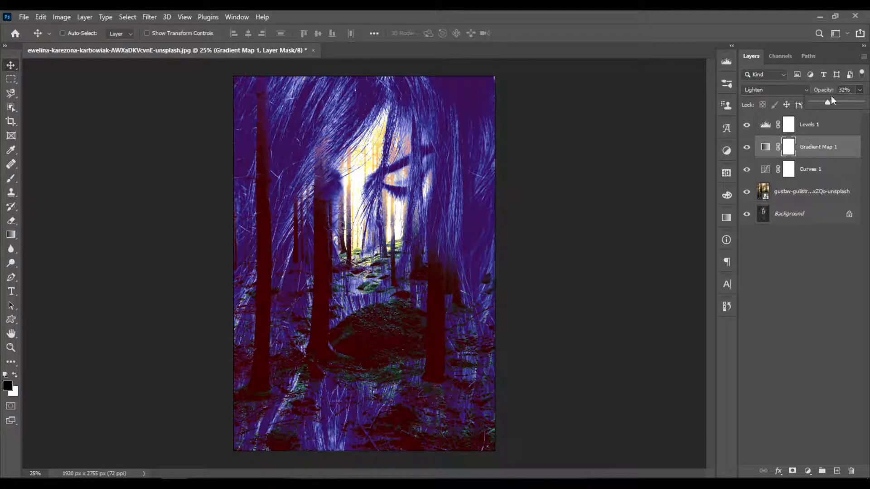
pyautogui.click(857, 102)
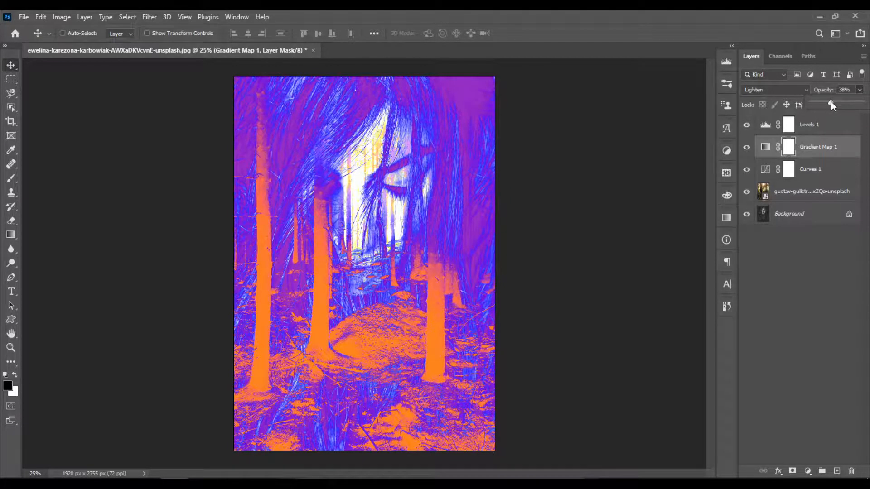
pyautogui.click(831, 102)
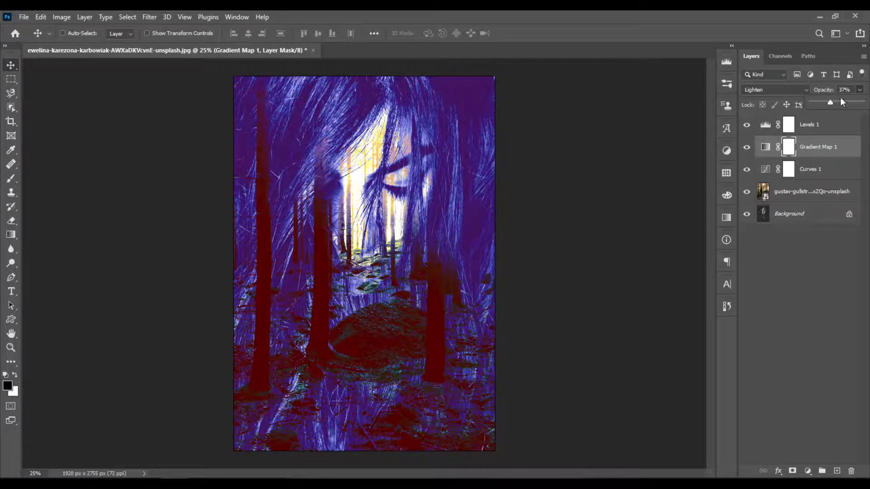
pyautogui.click(828, 254)
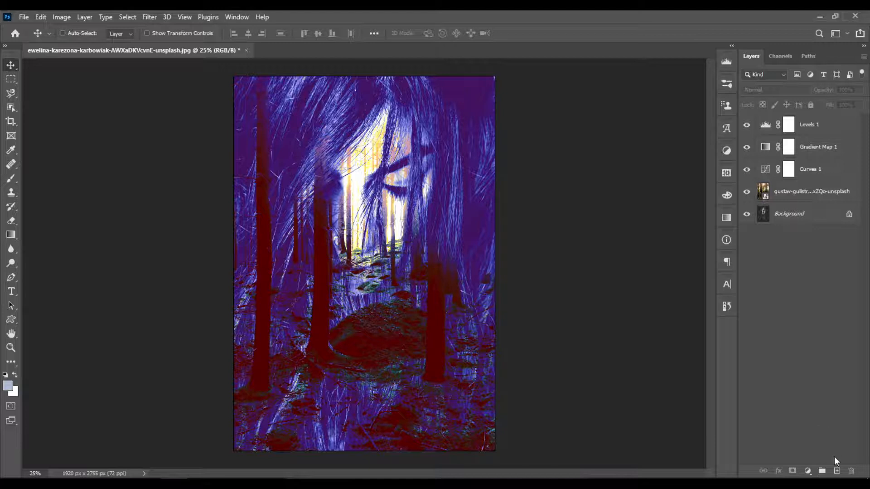
# Step: Add a Hue/Saturation adjustment layer above Levels using the Sepia preset with its saturation raised to 60
pyautogui.click(808, 471)
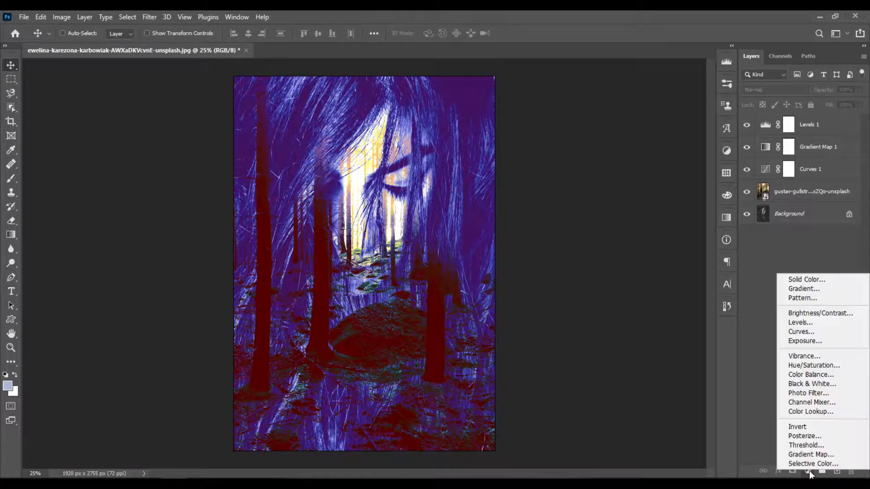
pyautogui.click(789, 126)
pyautogui.click(820, 125)
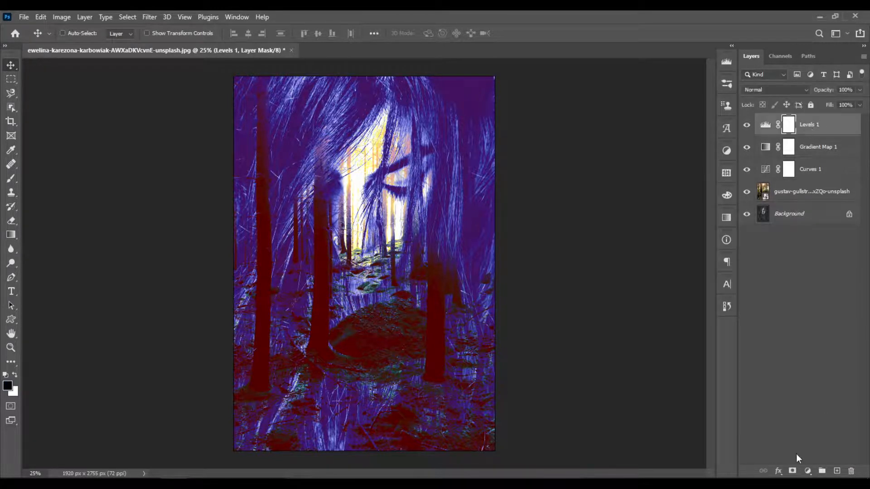
pyautogui.click(807, 470)
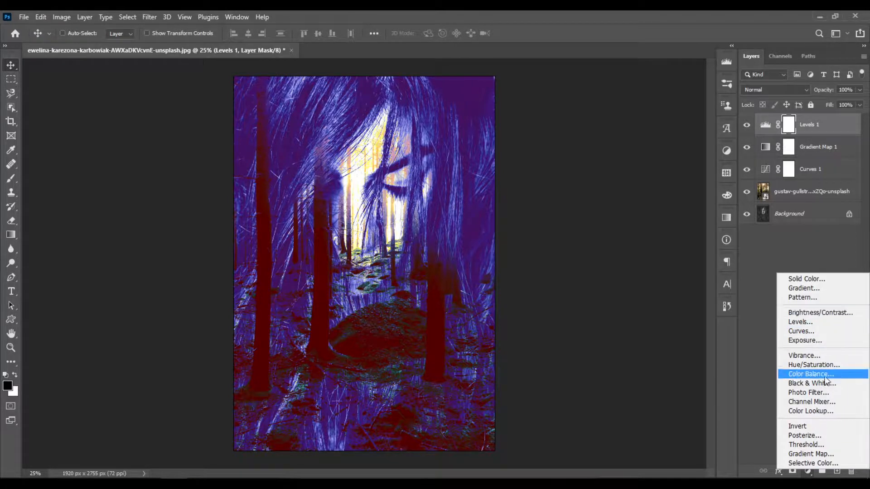
pyautogui.click(837, 366)
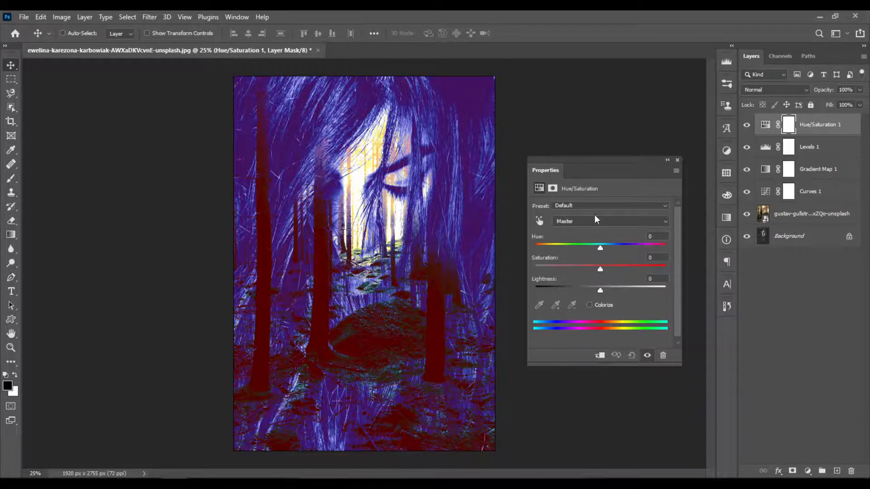
pyautogui.click(586, 205)
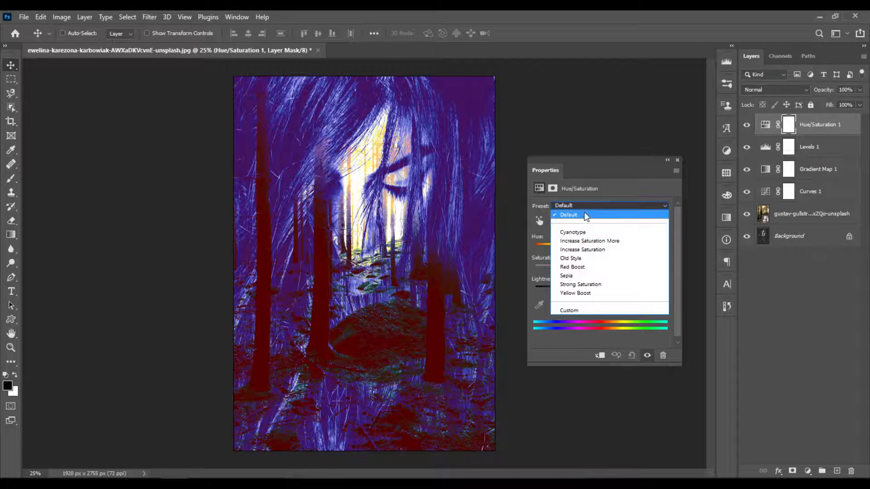
pyautogui.click(594, 276)
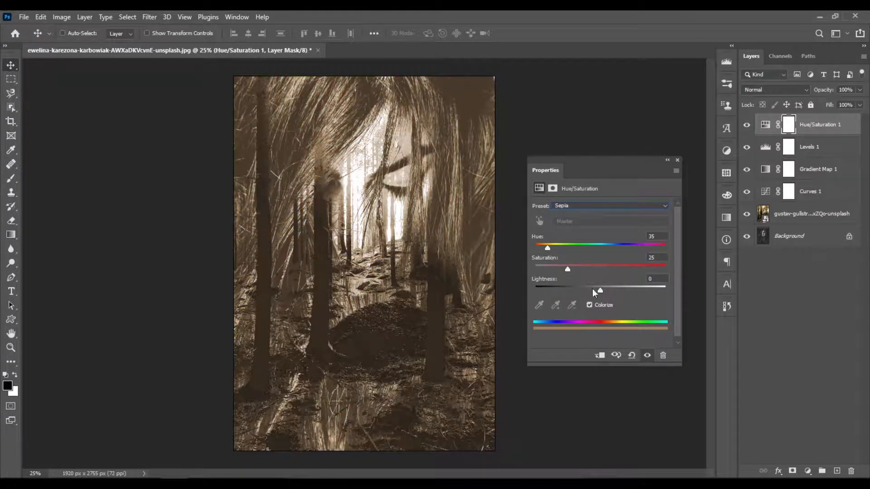
pyautogui.moveTo(582, 266); pyautogui.dragTo(608, 268)
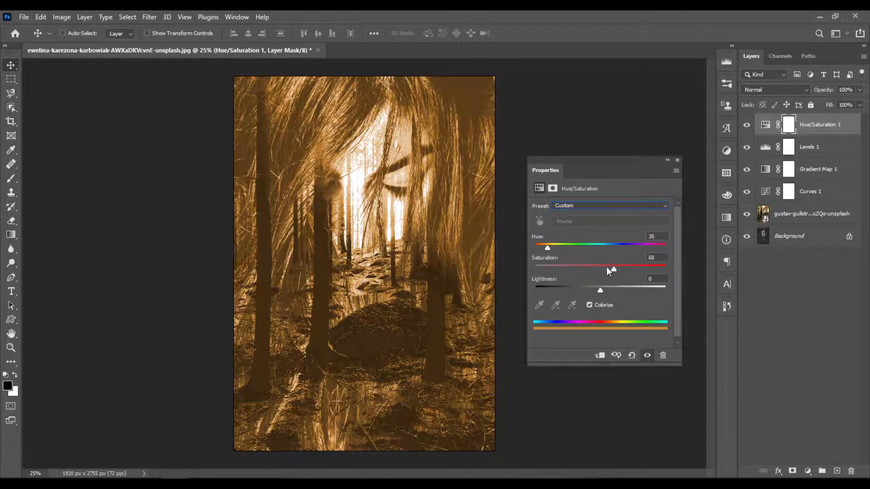
# Step: Set the Hue/Saturation layer's blend mode to Multiply and its opacity to 48%
pyautogui.click(804, 90)
pyautogui.click(782, 352)
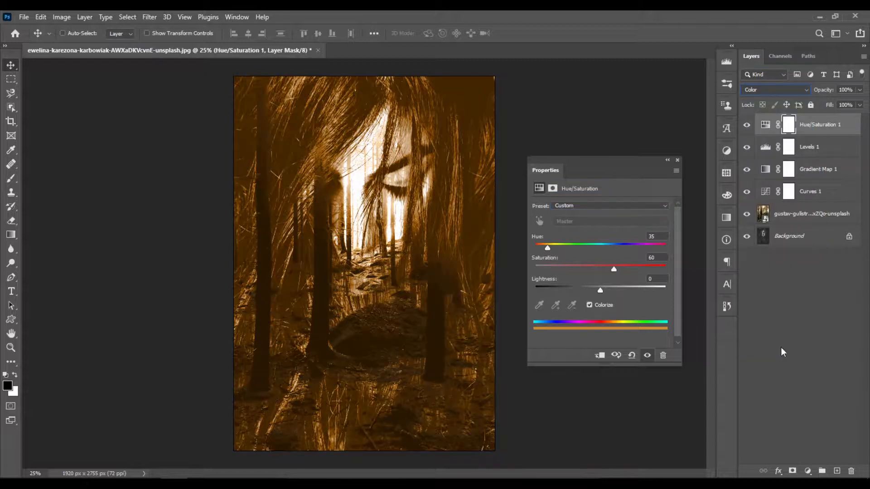
pyautogui.click(776, 90)
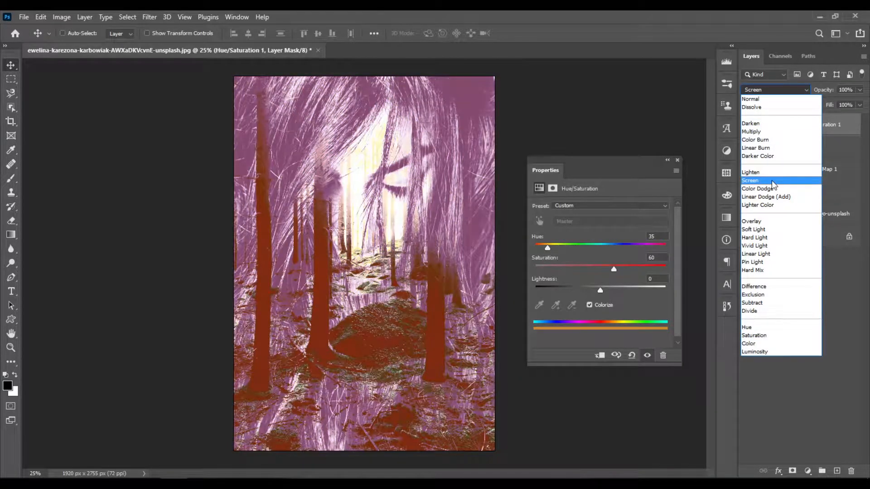
pyautogui.click(770, 131)
pyautogui.click(860, 90)
pyautogui.moveTo(860, 102); pyautogui.dragTo(848, 105)
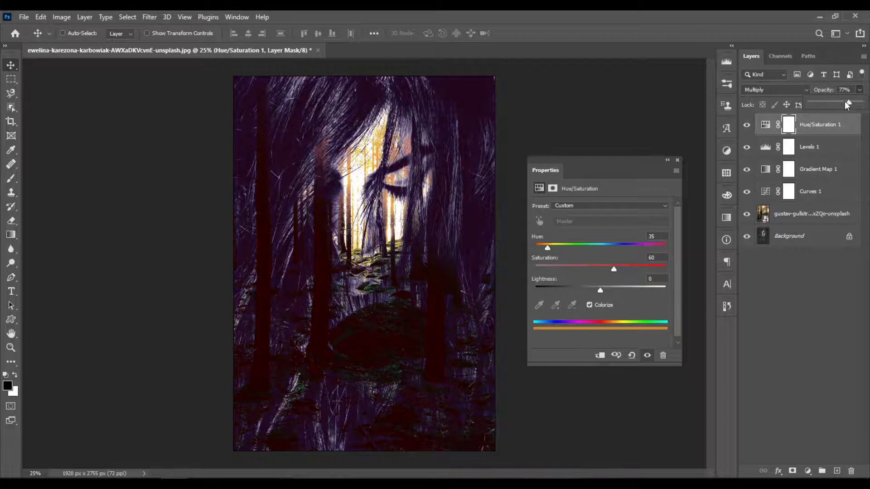
pyautogui.moveTo(849, 105); pyautogui.dragTo(830, 104)
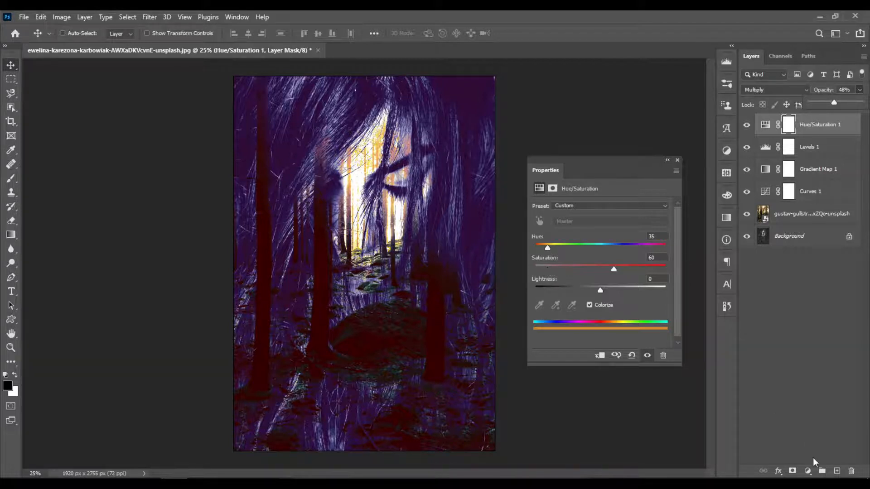
# Step: Add a second Hue/Saturation adjustment layer above the first one
pyautogui.click(807, 471)
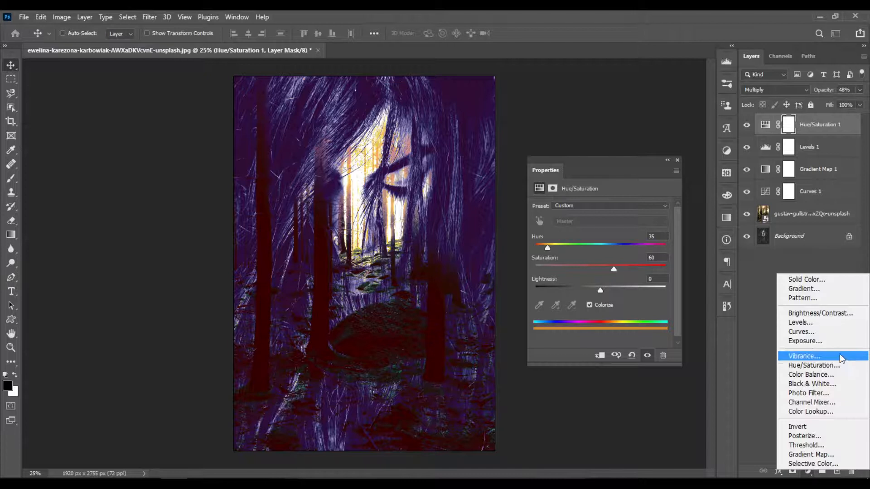
pyautogui.click(815, 365)
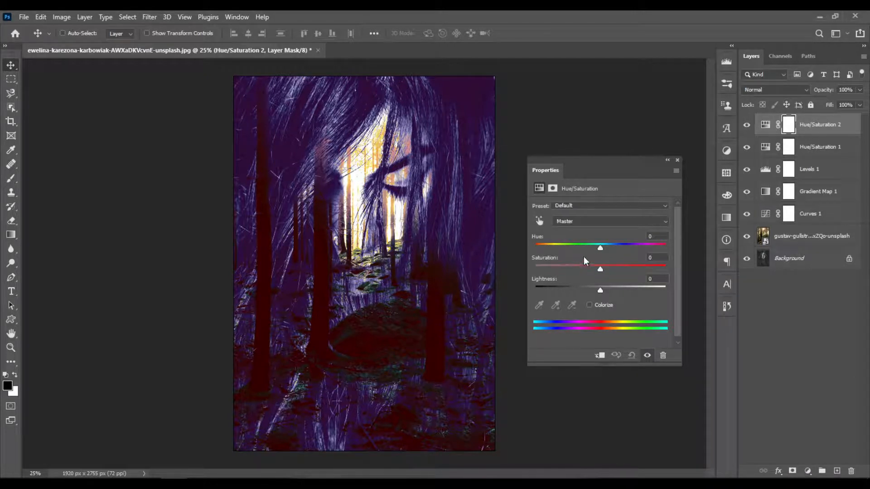
# Step: Try master hue shifts of -70, +4 and +7 on the second Hue/Saturation layer and restore its Default preset
pyautogui.moveTo(600, 248); pyautogui.dragTo(565, 254)
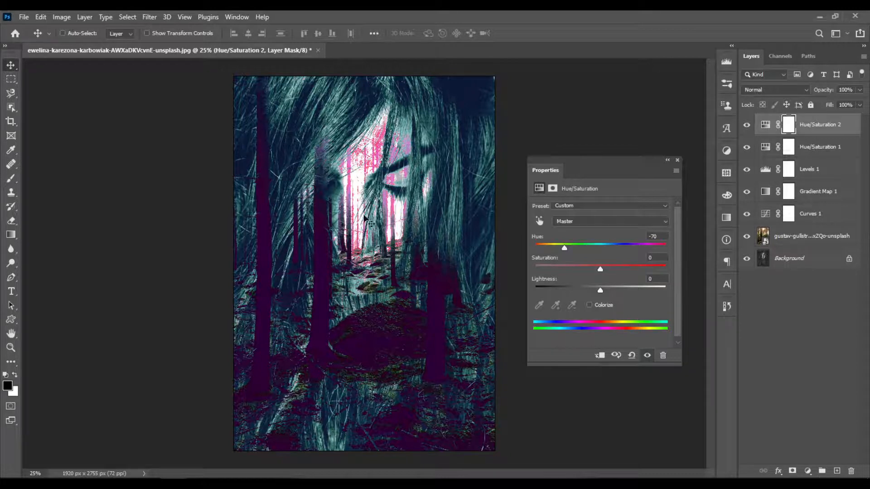
pyautogui.moveTo(565, 249); pyautogui.dragTo(604, 256)
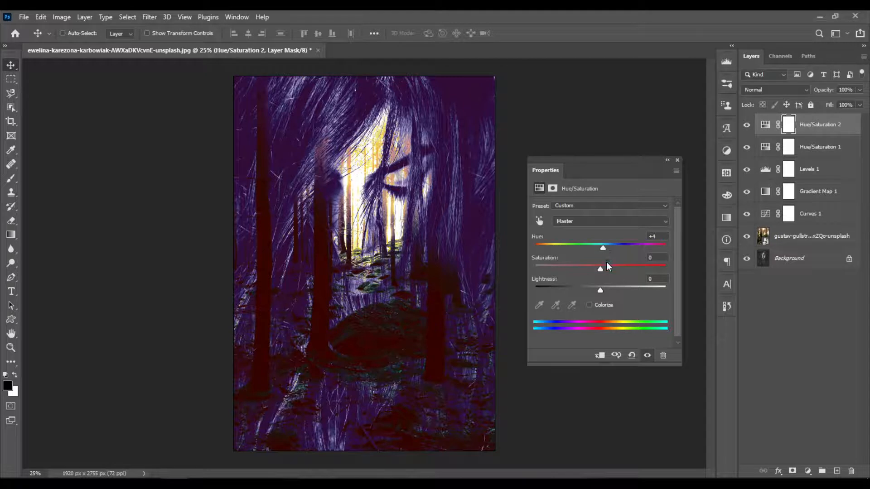
pyautogui.moveTo(603, 247); pyautogui.dragTo(605, 249)
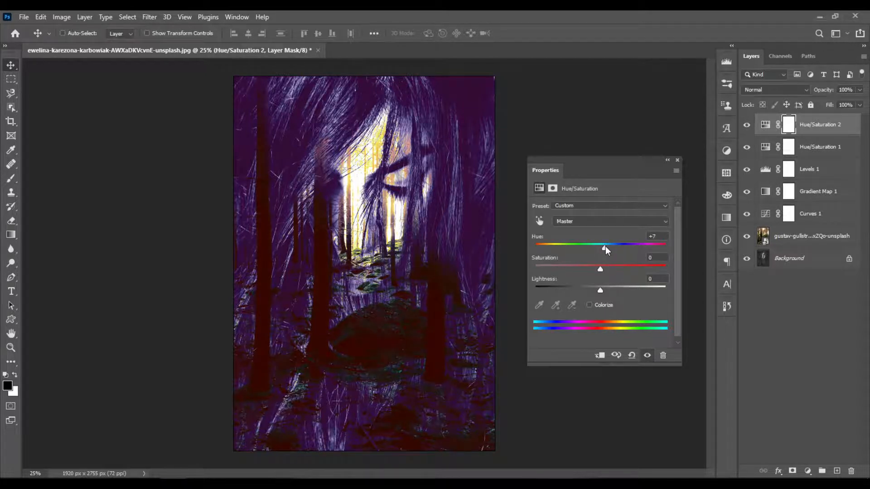
pyautogui.click(601, 207)
pyautogui.click(569, 221)
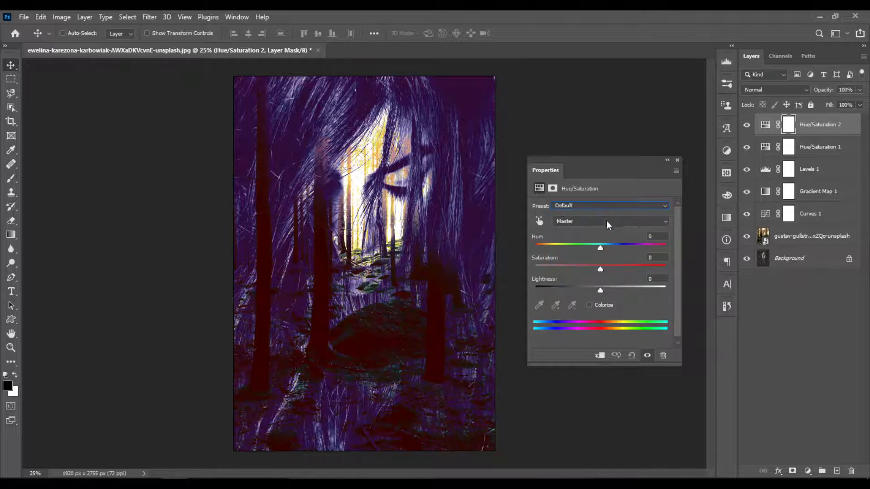
# Step: Raise the saturation of the Reds range on the second Hue/Saturation layer
pyautogui.click(589, 222)
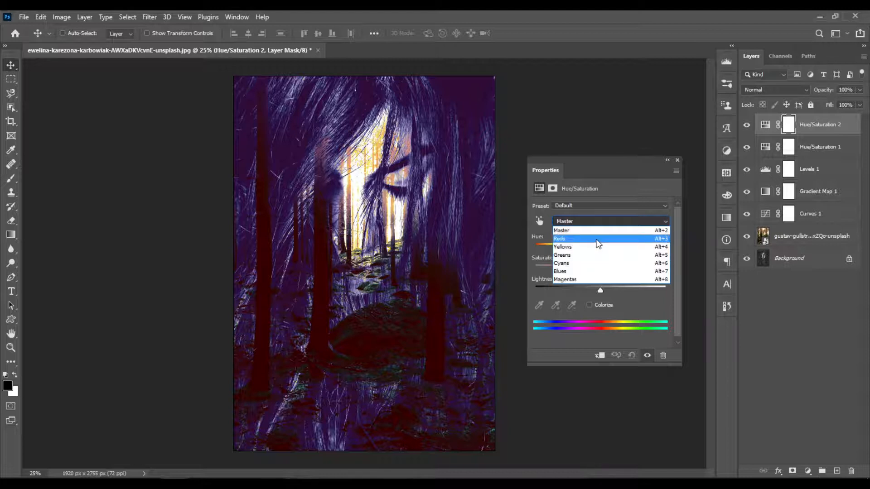
pyautogui.click(597, 239)
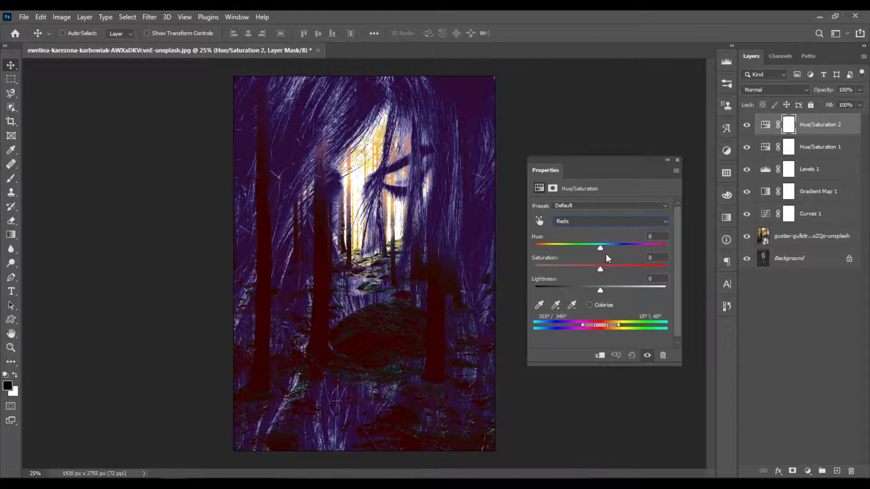
pyautogui.moveTo(600, 268); pyautogui.dragTo(631, 268)
pyautogui.click(664, 257)
# Step: Set the Blues range of the second Hue/Saturation layer to hue -30 and lightness +80
pyautogui.click(636, 222)
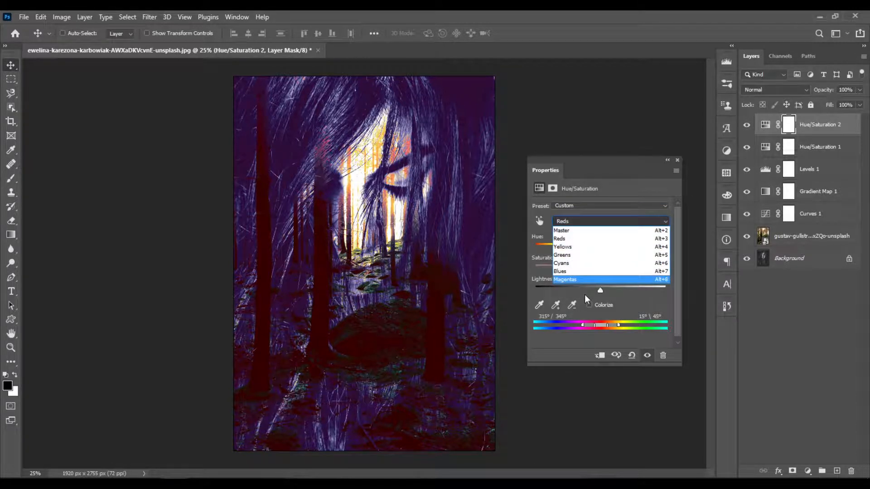
pyautogui.click(625, 272)
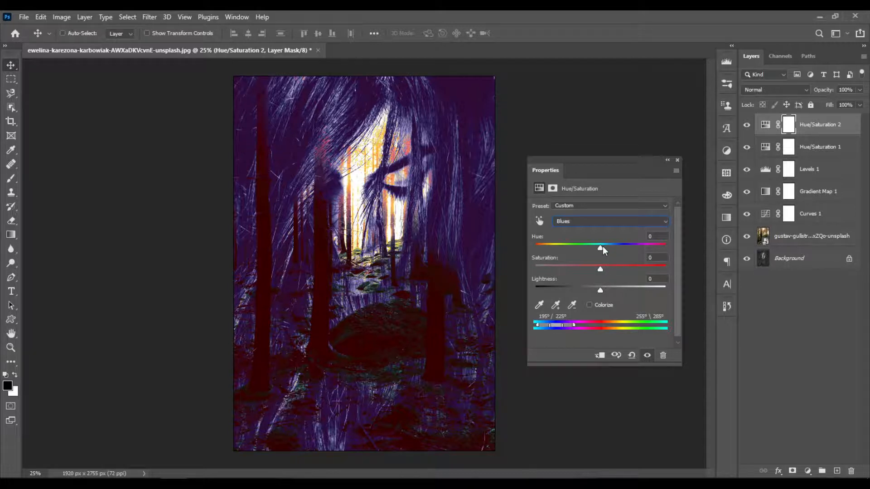
pyautogui.moveTo(600, 246); pyautogui.dragTo(581, 255)
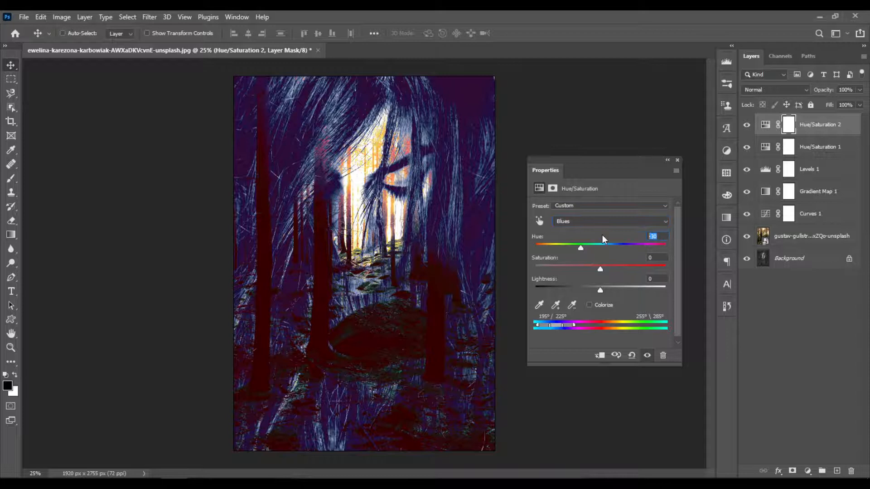
pyautogui.write('0')
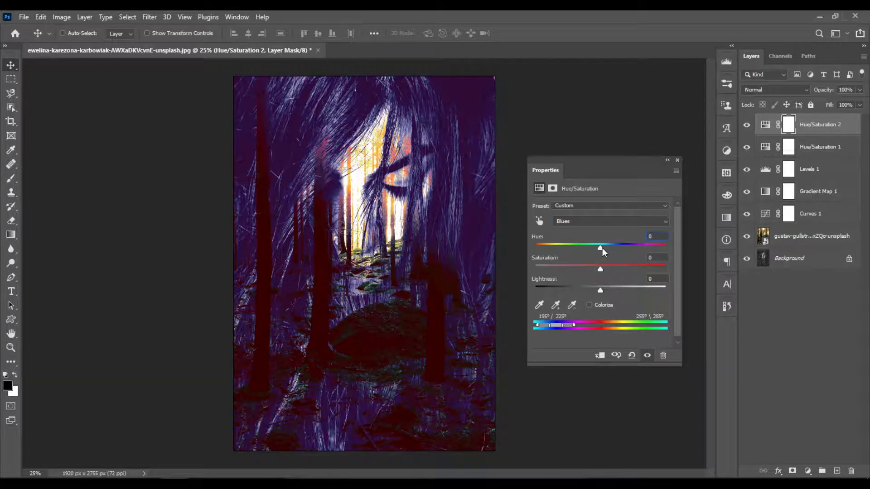
pyautogui.write('-30')
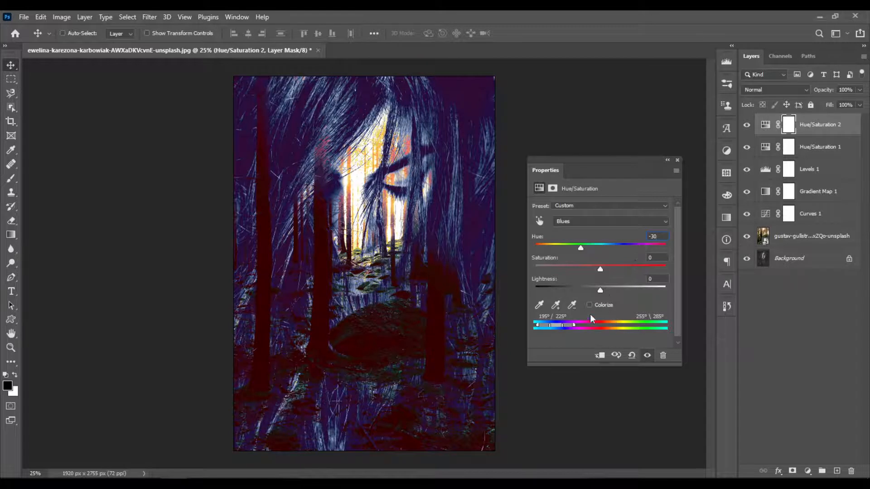
pyautogui.moveTo(606, 289); pyautogui.dragTo(657, 292)
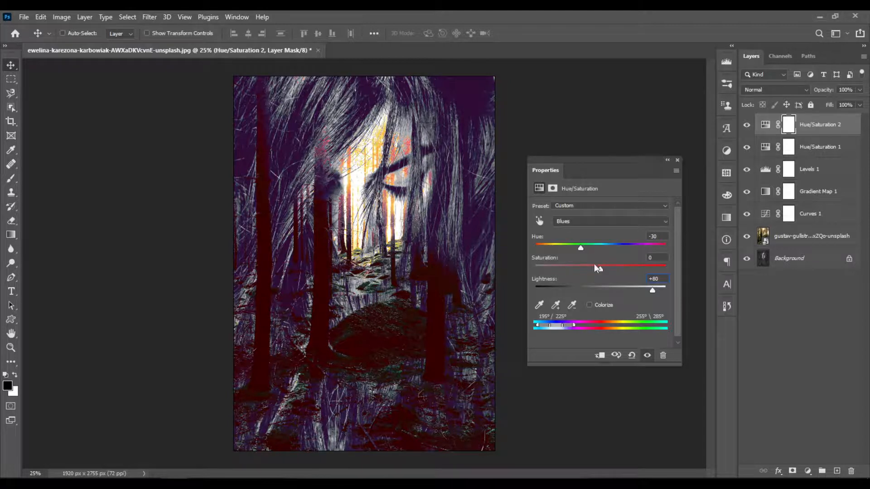
# Step: Try lowering the Blues saturation on the second Hue/Saturation layer and reset it to 0
pyautogui.moveTo(605, 269); pyautogui.dragTo(574, 272)
pyautogui.click(649, 257)
pyautogui.write('0')
pyautogui.click(612, 206)
pyautogui.click(618, 219)
# Step: Try raised and lowered saturation, including -57, for the Magentas range and reset it to 0
pyautogui.click(618, 220)
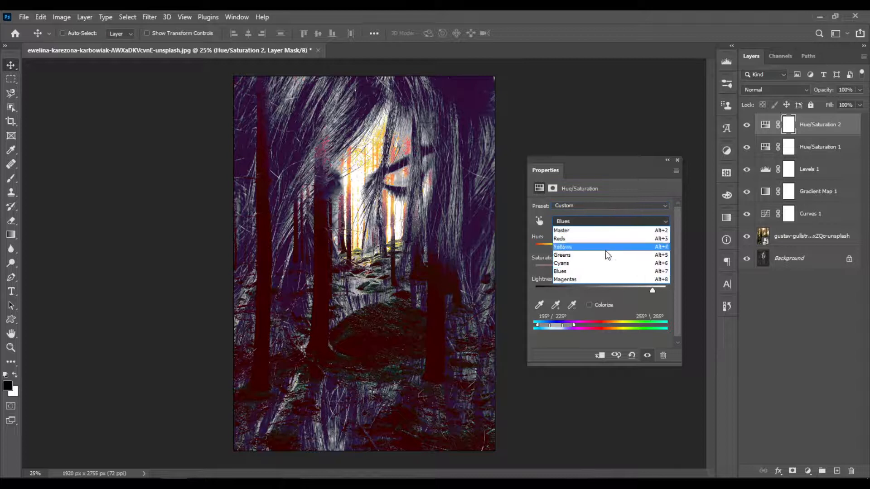
pyautogui.click(610, 279)
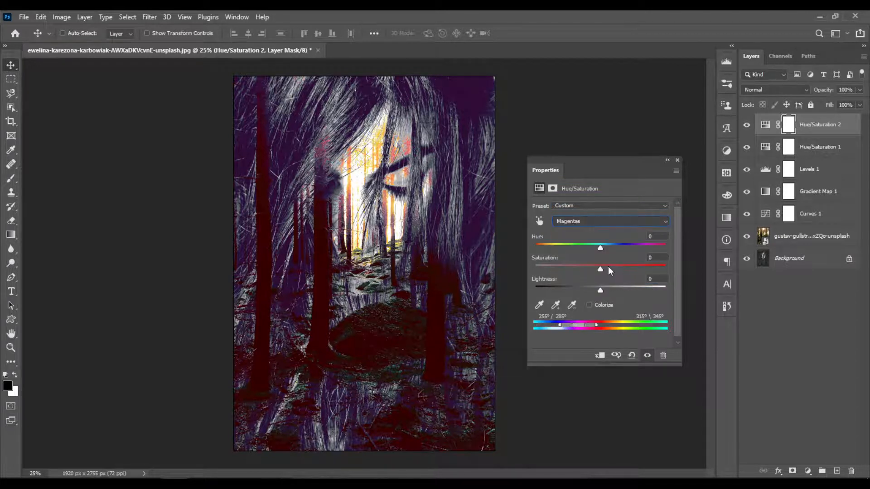
pyautogui.moveTo(600, 269)
pyautogui.mouseDown()
pyautogui.moveTo(526, 283)
pyautogui.moveTo(654, 272)
pyautogui.moveTo(613, 272)
pyautogui.mouseUp()
pyautogui.click(664, 256)
pyautogui.write('0')
pyautogui.click(580, 268)
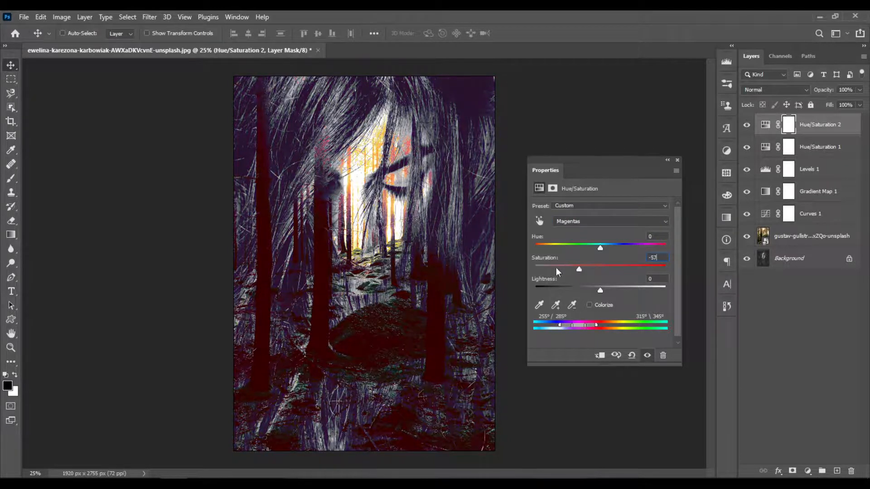
pyautogui.click(661, 257)
pyautogui.write('0')
# Step: Try a hue shift of +98 on the Magentas range, reset it to 0 and close the adjustment settings
pyautogui.moveTo(607, 248); pyautogui.dragTo(654, 248)
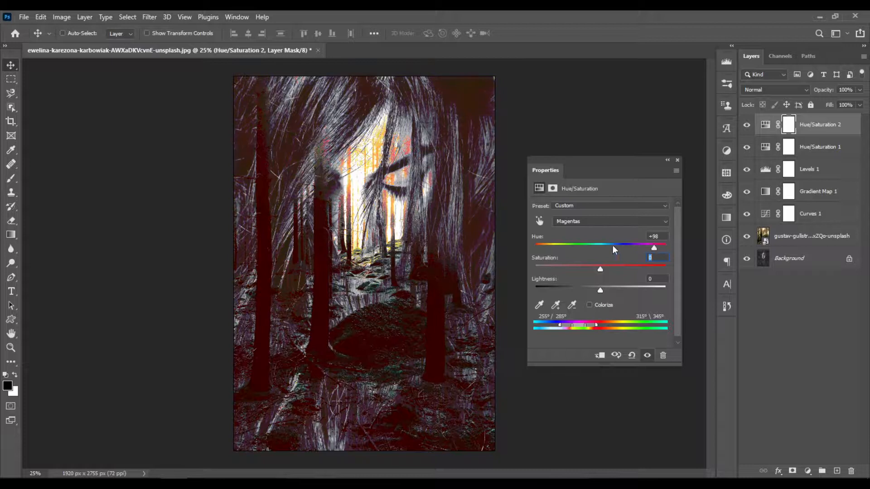
pyautogui.click(641, 248)
pyautogui.hotkey('shift', 'Tab')
pyautogui.write('0')
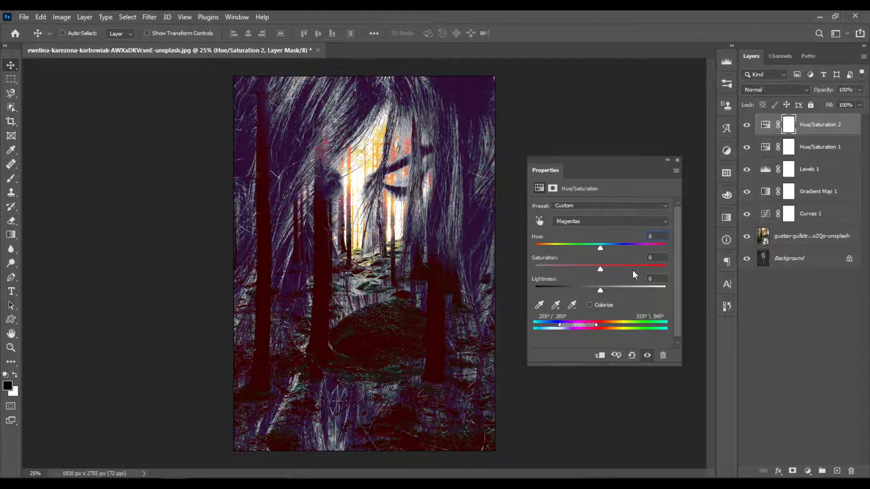
pyautogui.click(609, 222)
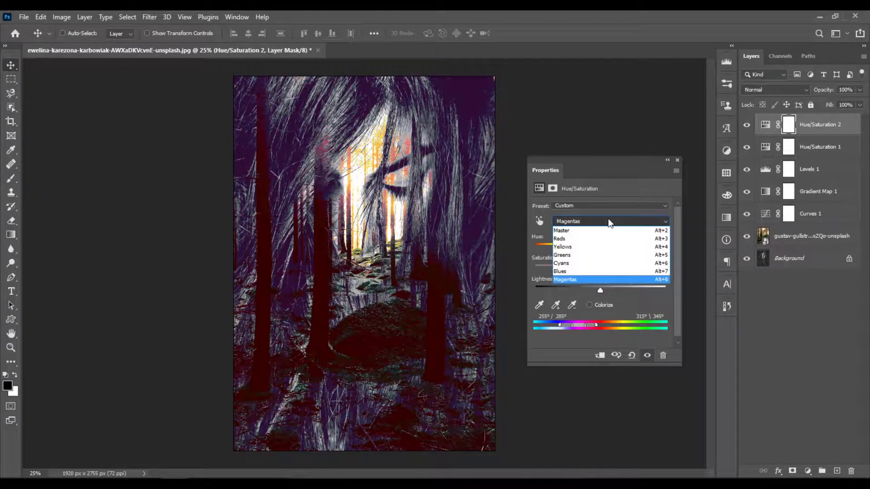
pyautogui.click(609, 222)
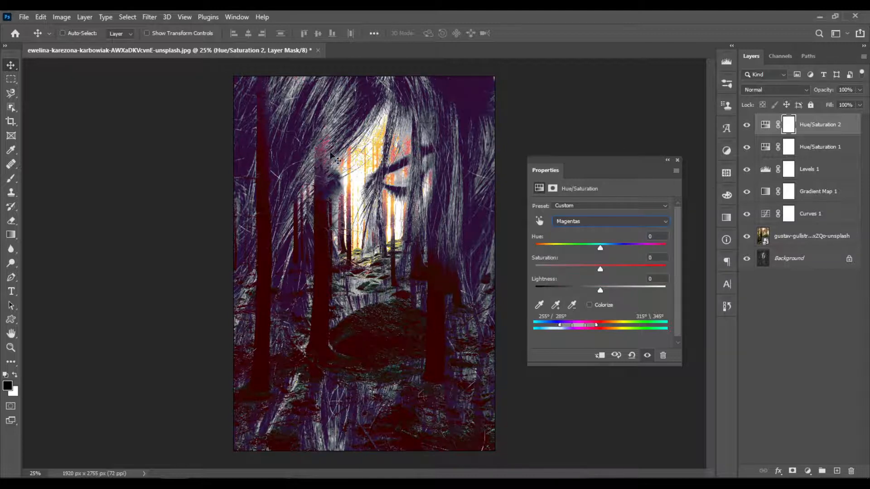
pyautogui.click(678, 161)
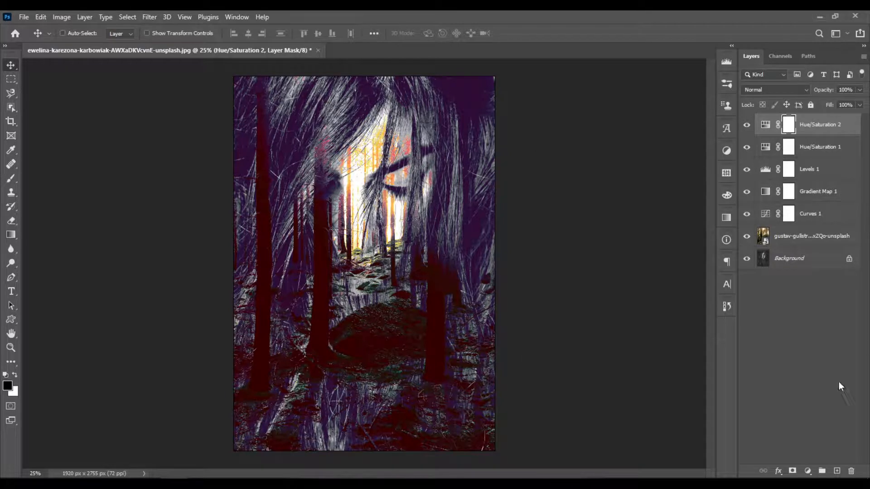
# Step: Add a Levels adjustment layer above the second Hue/Saturation layer with RGB input levels 27, 0.89 and 220
pyautogui.click(807, 472)
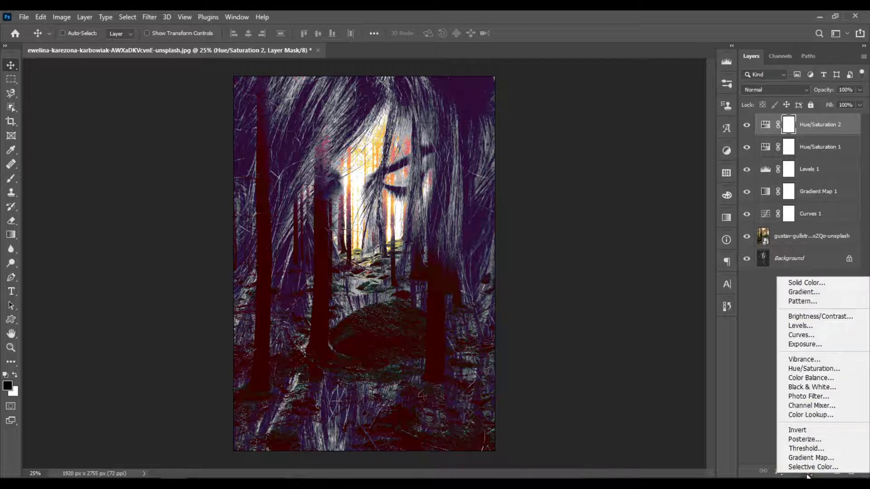
pyautogui.click(825, 327)
pyautogui.moveTo(550, 285); pyautogui.dragTo(572, 287)
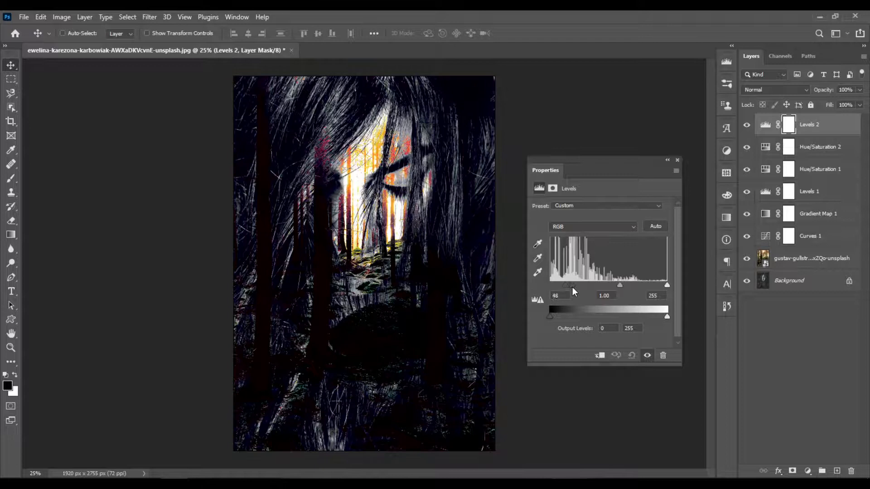
pyautogui.moveTo(666, 285); pyautogui.dragTo(612, 289)
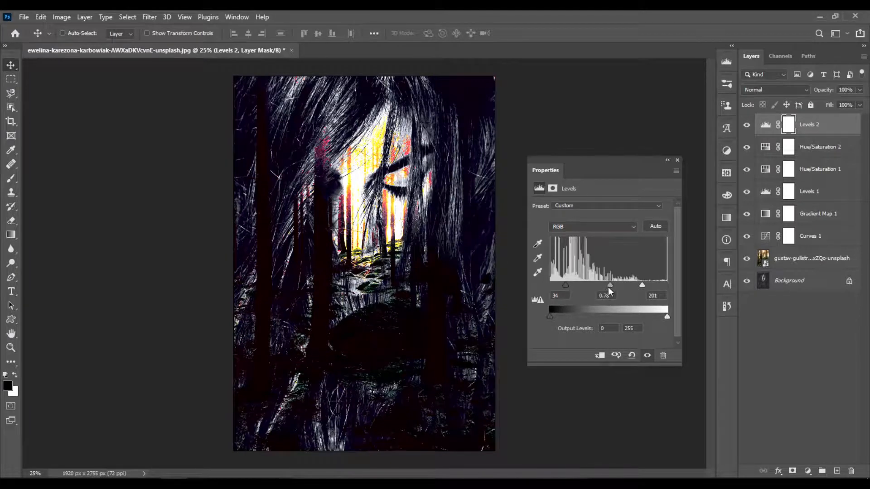
pyautogui.moveTo(565, 285); pyautogui.dragTo(562, 287)
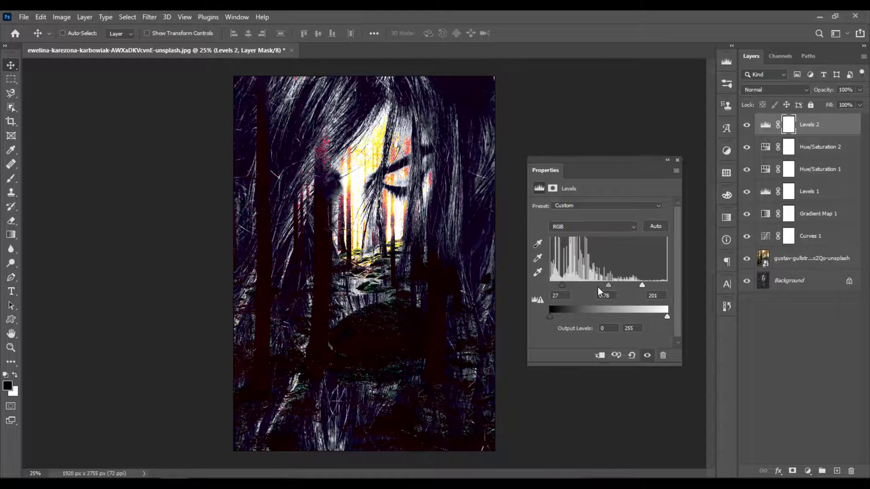
pyautogui.moveTo(642, 286); pyautogui.dragTo(611, 288)
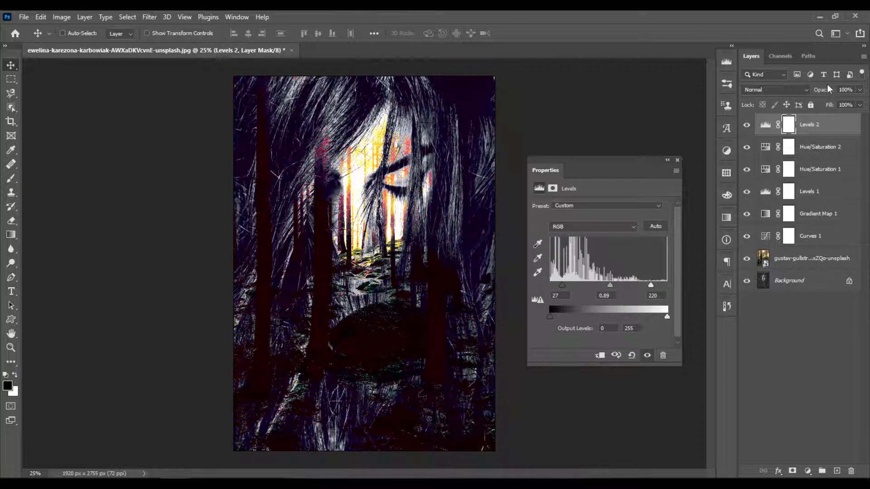
pyautogui.click(677, 160)
# Step: Set the top Levels layer's opacity to 36% and toggle its visibility to compare the image with and without it
pyautogui.click(860, 90)
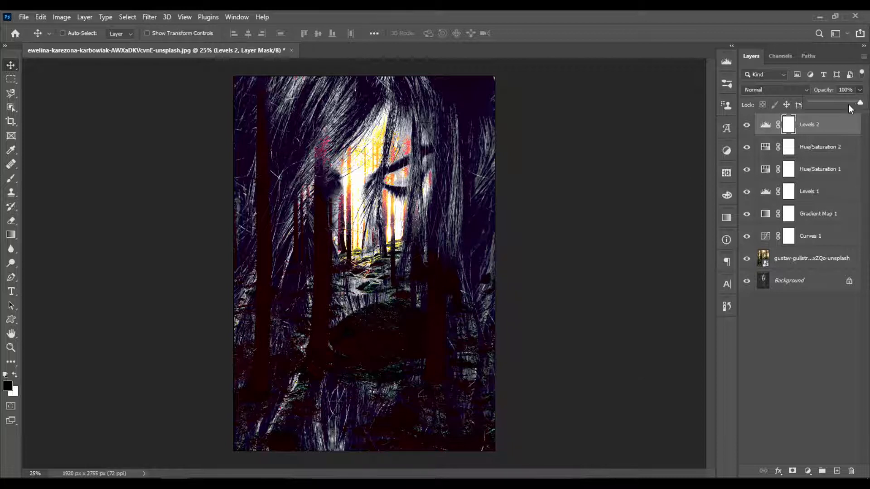
pyautogui.moveTo(831, 104)
pyautogui.mouseDown()
pyautogui.moveTo(806, 101)
pyautogui.moveTo(843, 102)
pyautogui.mouseUp()
pyautogui.click(747, 125)
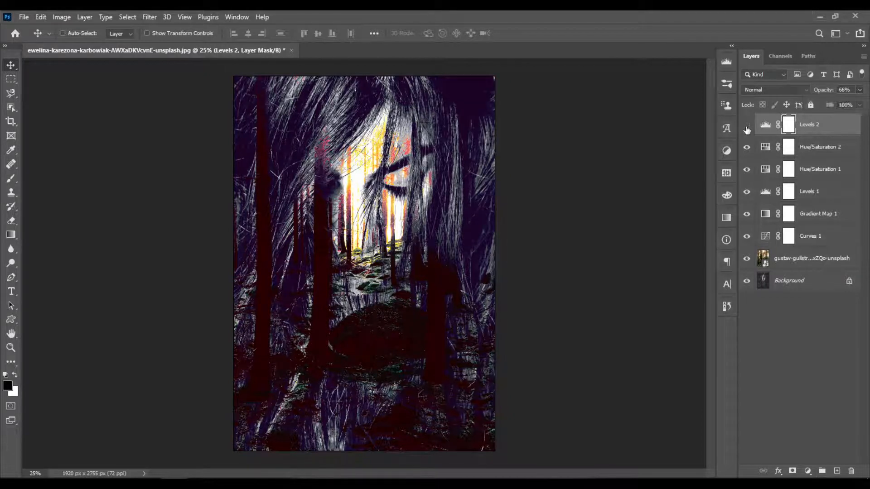
pyautogui.click(746, 127)
pyautogui.click(747, 126)
pyautogui.click(747, 126)
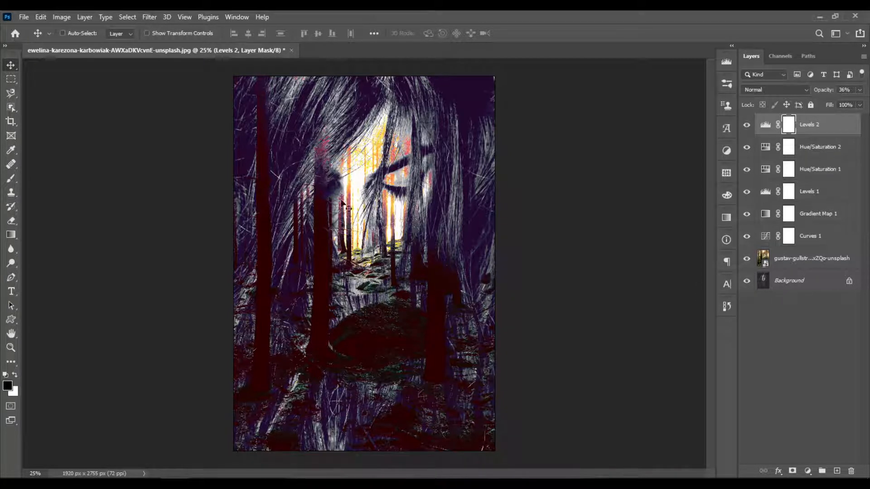
# Step: Rename the forest photo layer, directly above the background, as "forest"
pyautogui.keyDown('alt'); pyautogui.scroll(5, 342, 183); pyautogui.keyUp('alt')
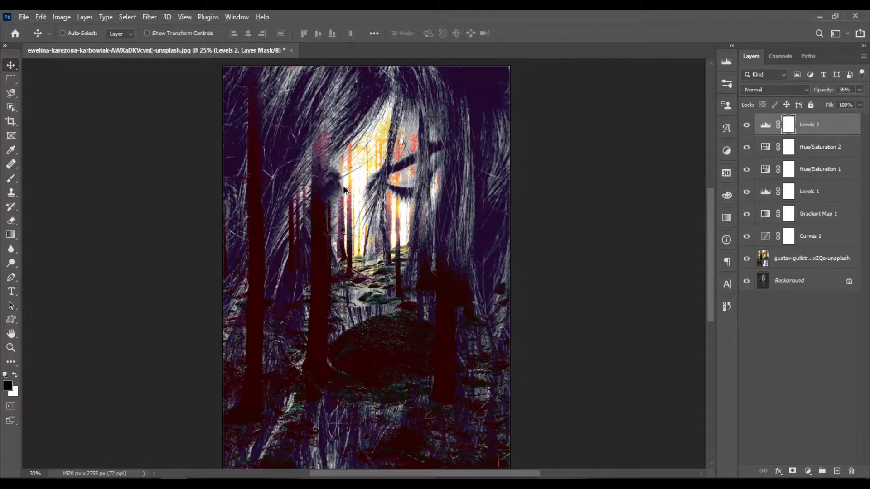
pyautogui.keyDown('alt'); pyautogui.scroll(-3, 326, 183); pyautogui.keyUp('alt')
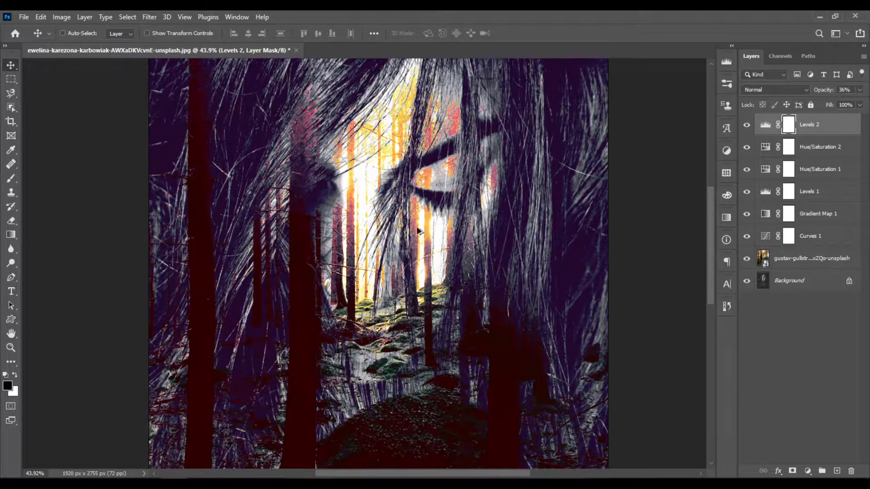
pyautogui.click(806, 261)
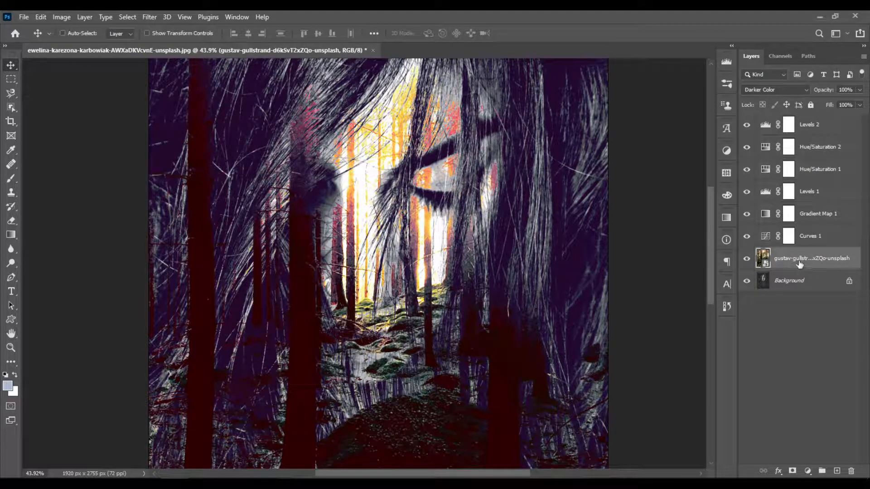
pyautogui.doubleClick(798, 259)
pyautogui.write('forest')
pyautogui.press('Return')
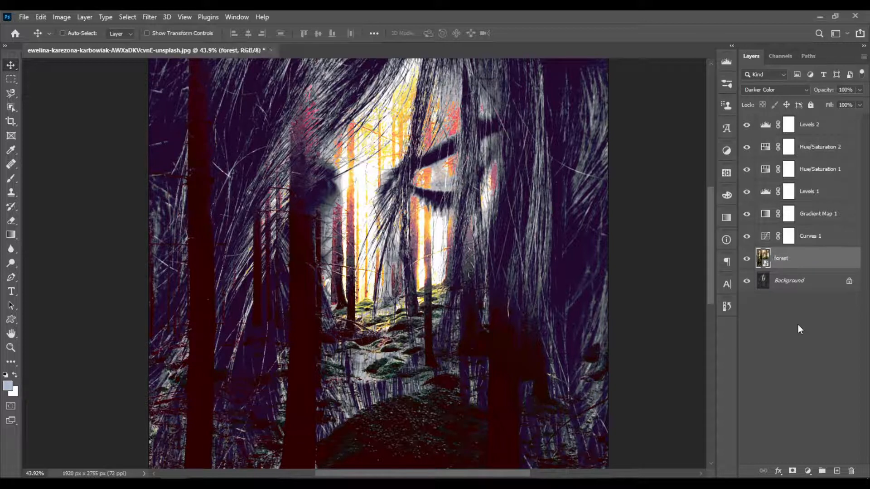
# Step: Duplicate the forest layer and set the copy's blend mode to Normal
pyautogui.hotkey('ctrl', 'j')
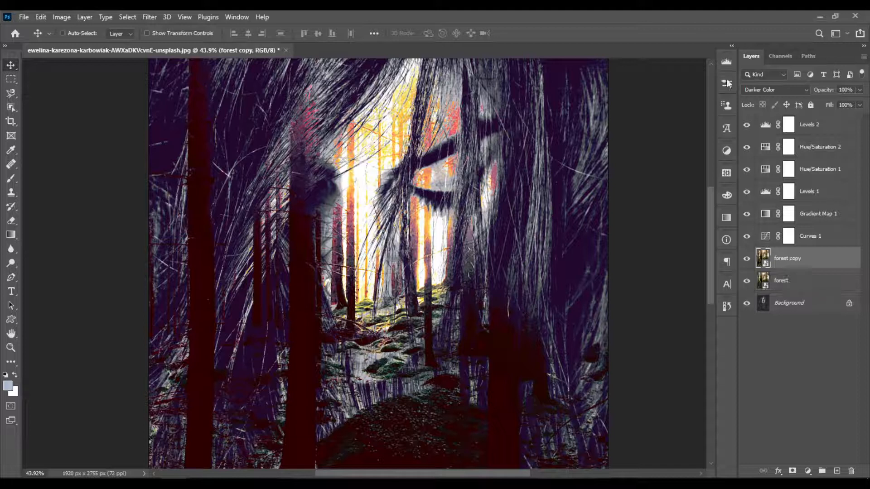
pyautogui.click(774, 93)
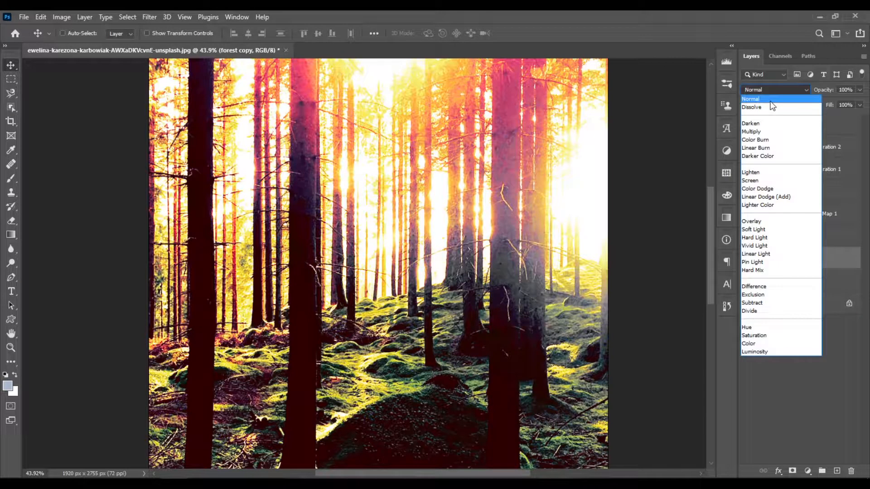
pyautogui.click(771, 101)
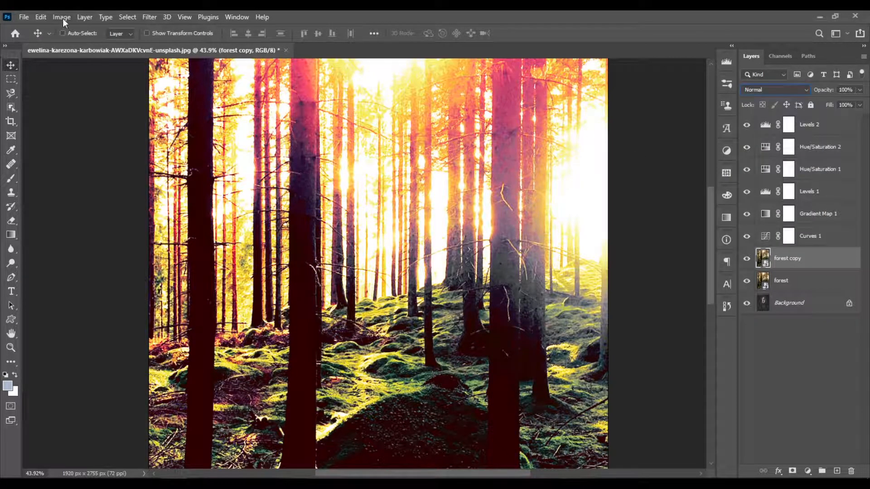
# Step: Add a Hide All layer mask to the duplicated forest layer and activate the Brush tool for painting on it
pyautogui.click(84, 17)
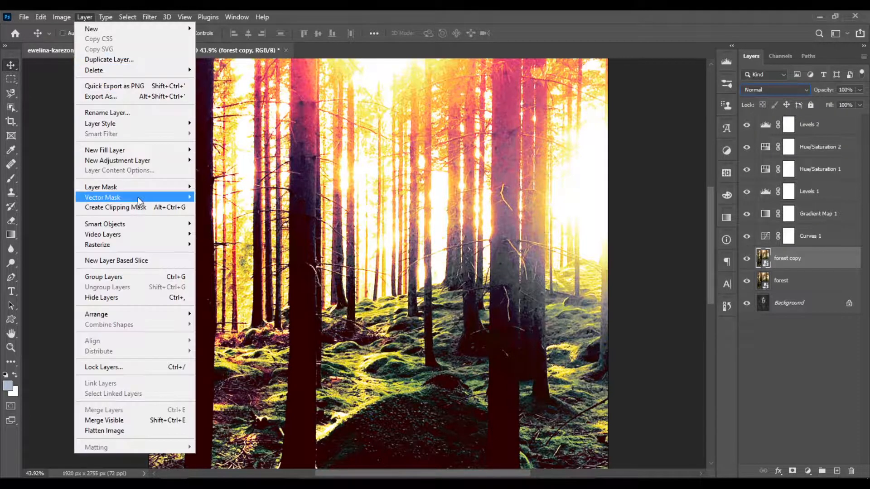
pyautogui.moveTo(152, 188)
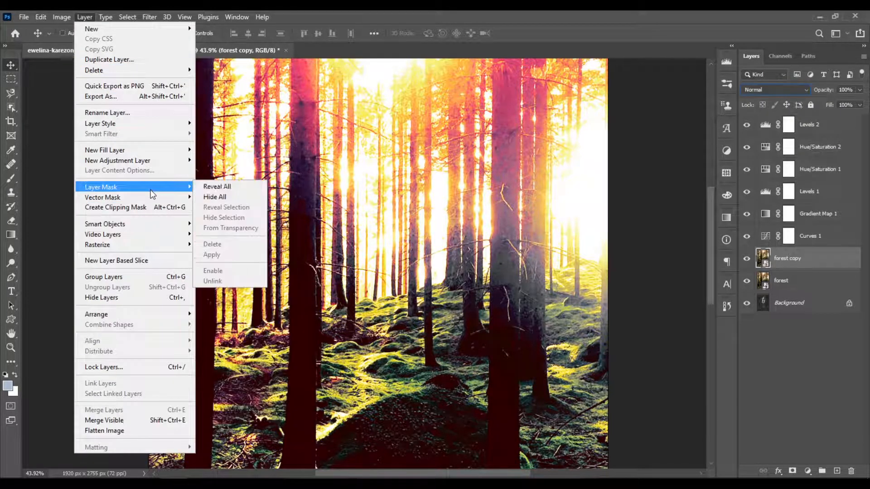
pyautogui.click(240, 197)
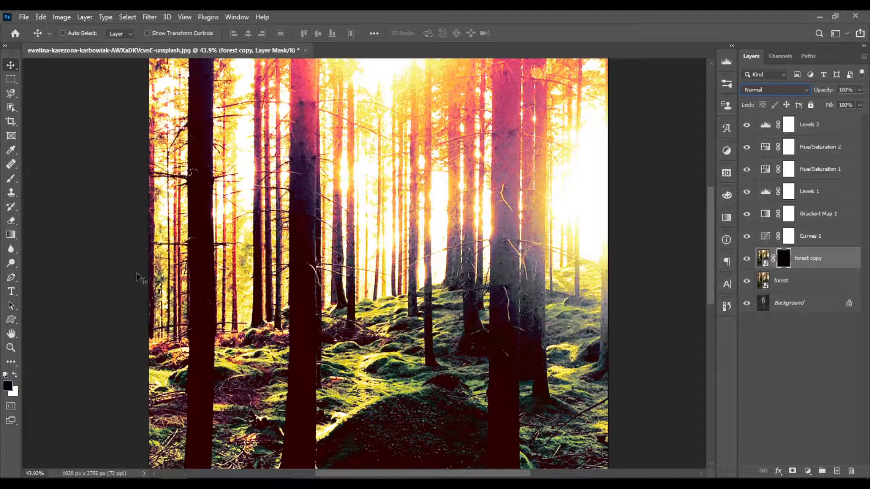
pyautogui.click(10, 178)
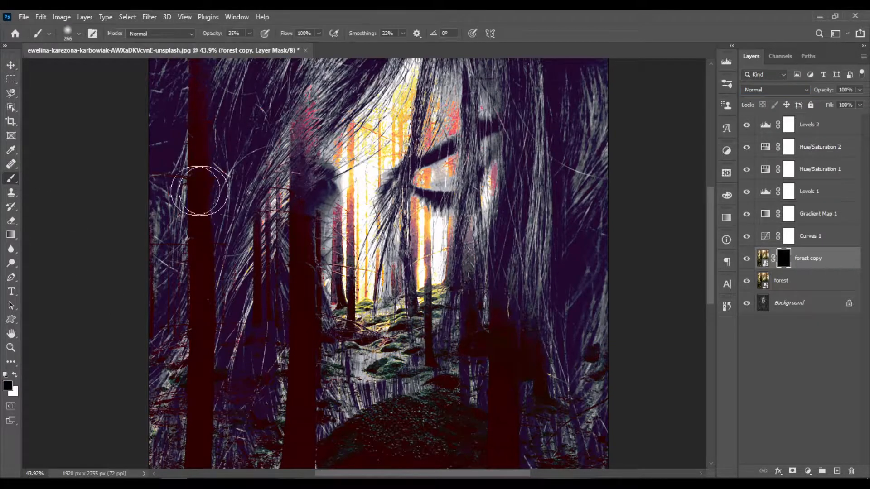
# Step: Paint white at 35% brush opacity on the forest copy mask over the face's shadowed eye to reveal the forest trees there
pyautogui.click(13, 378)
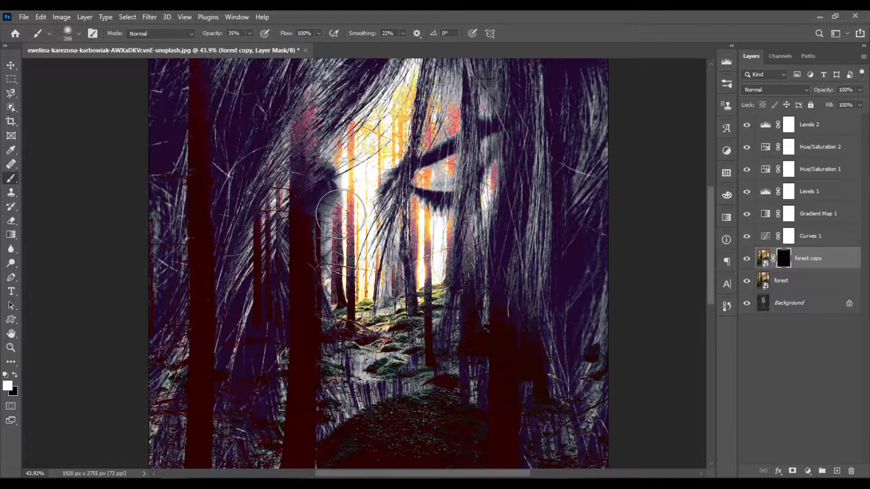
pyautogui.moveTo(321, 201)
pyautogui.mouseDown()
pyautogui.moveTo(299, 177)
pyautogui.moveTo(312, 171)
pyautogui.moveTo(342, 204)
pyautogui.moveTo(312, 194)
pyautogui.moveTo(321, 180)
pyautogui.moveTo(337, 204)
pyautogui.moveTo(325, 161)
pyautogui.moveTo(323, 207)
pyautogui.moveTo(291, 187)
pyautogui.moveTo(318, 198)
pyautogui.moveTo(308, 211)
pyautogui.moveTo(304, 170)
pyautogui.moveTo(336, 179)
pyautogui.moveTo(332, 219)
pyautogui.moveTo(331, 161)
pyautogui.moveTo(314, 182)
pyautogui.moveTo(300, 172)
pyautogui.moveTo(288, 194)
pyautogui.mouseUp()
pyautogui.scroll(-4, 295, 181)
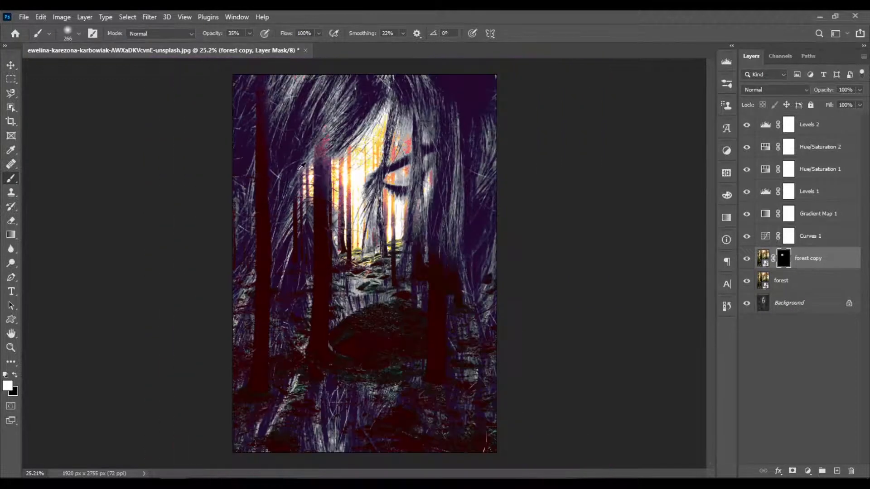
pyautogui.scroll(3, 300, 161)
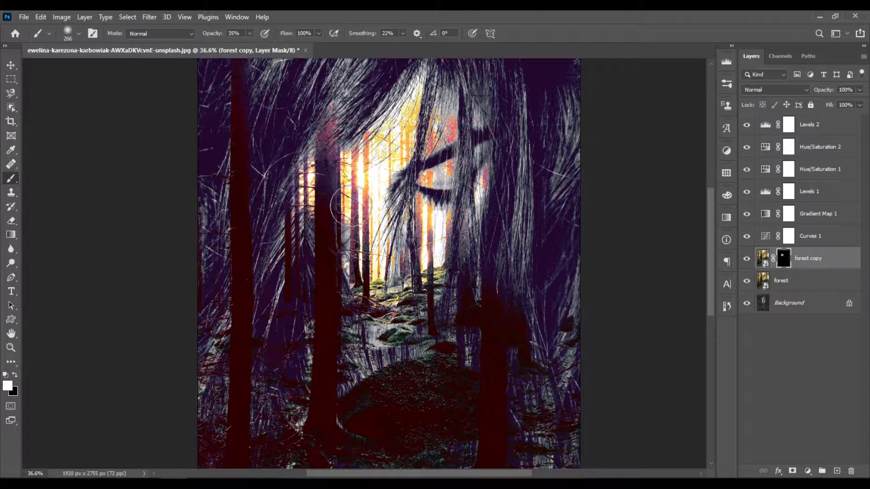
pyautogui.scroll(-4, 367, 157)
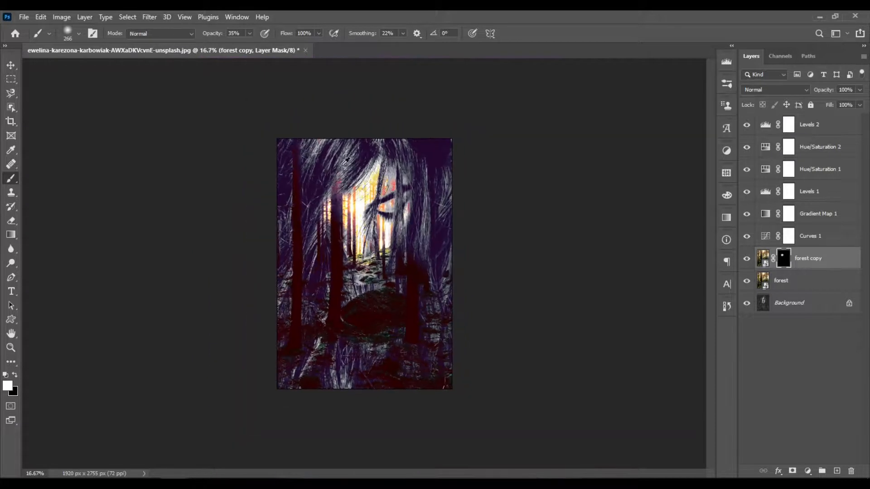
pyautogui.scroll(3, 346, 159)
pyautogui.scroll(-2, 335, 169)
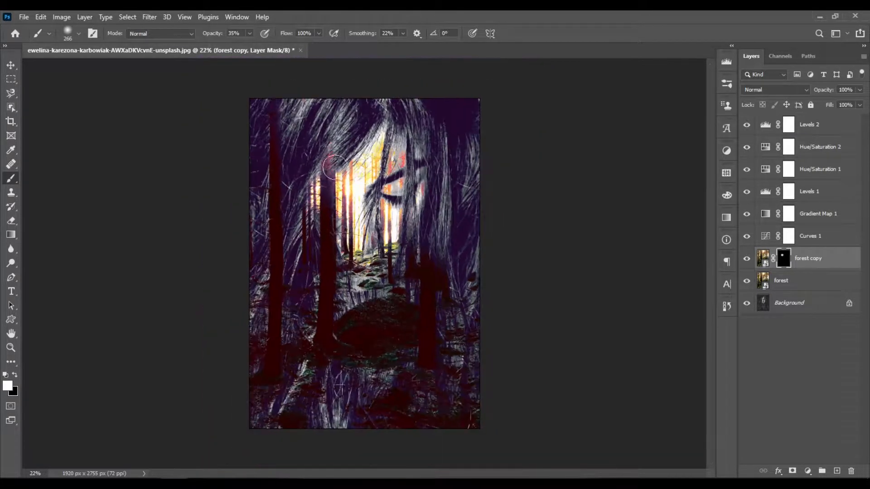
pyautogui.scroll(3, 335, 168)
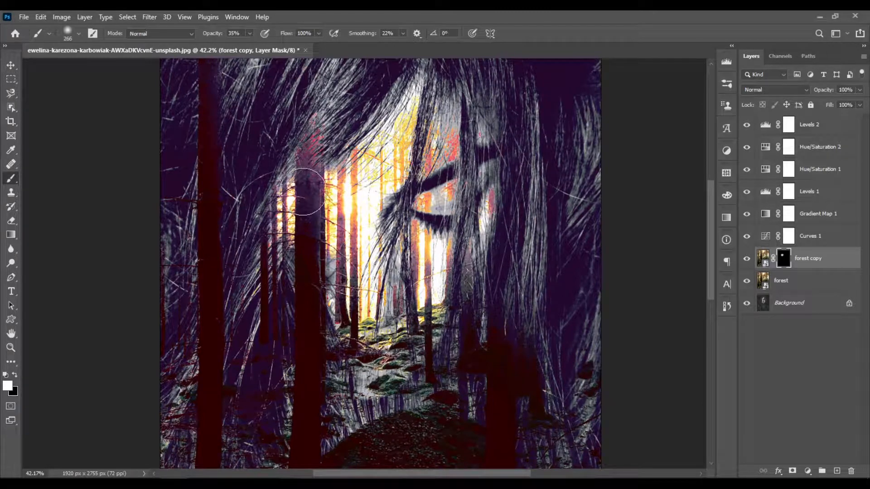
# Step: Paint black over the shadowed eye on the forest copy mask to restore the portrait, and touch up the trees below it with white
pyautogui.press('x')
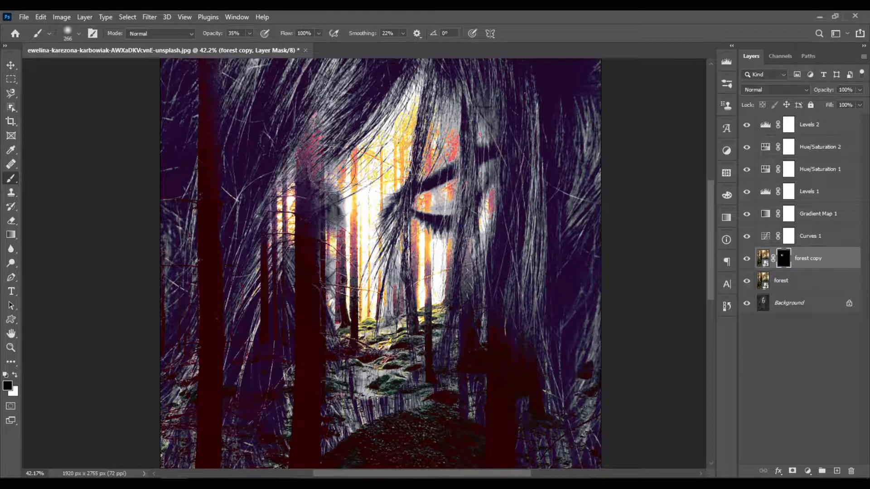
pyautogui.moveTo(290, 207)
pyautogui.mouseDown()
pyautogui.moveTo(272, 194)
pyautogui.moveTo(301, 210)
pyautogui.moveTo(291, 179)
pyautogui.mouseUp()
pyautogui.press('x')
pyautogui.moveTo(330, 243)
pyautogui.mouseDown()
pyautogui.moveTo(314, 237)
pyautogui.moveTo(338, 239)
pyautogui.mouseUp()
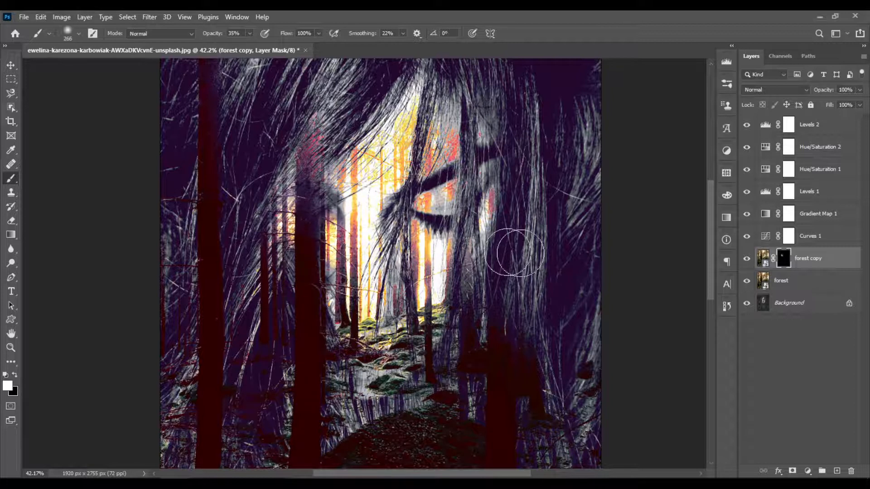
pyautogui.scroll(-6, 353, 188)
pyautogui.scroll(5, 354, 187)
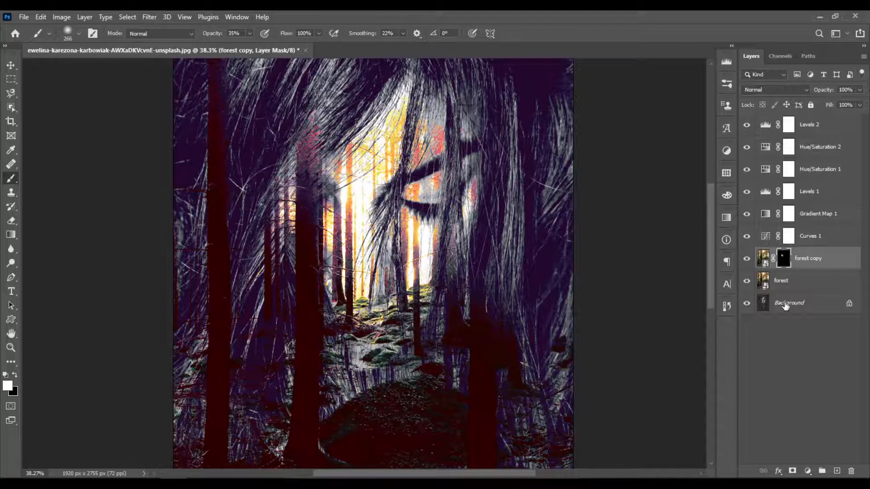
pyautogui.scroll(-3, 443, 352)
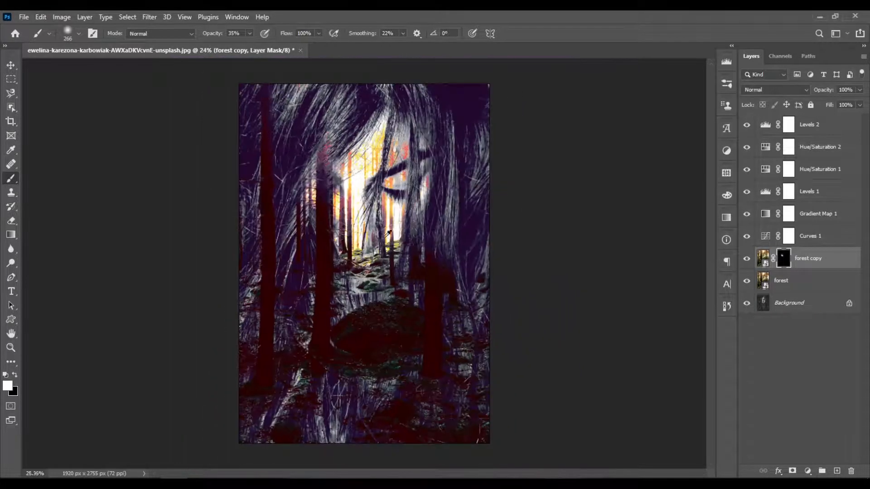
pyautogui.scroll(1, 444, 352)
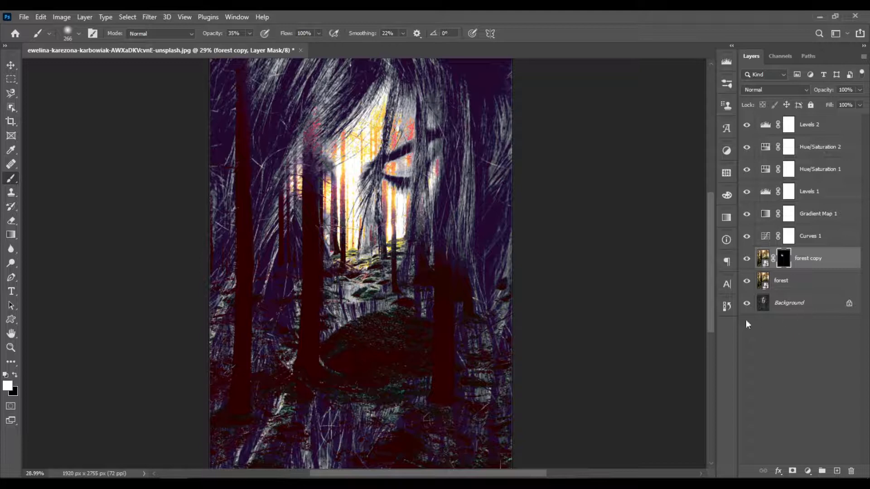
# Step: Duplicate the Background layer and move the copy above the forest copy layer, directly below Curves 1
pyautogui.click(770, 310)
pyautogui.hotkey('ctrl', 'j')
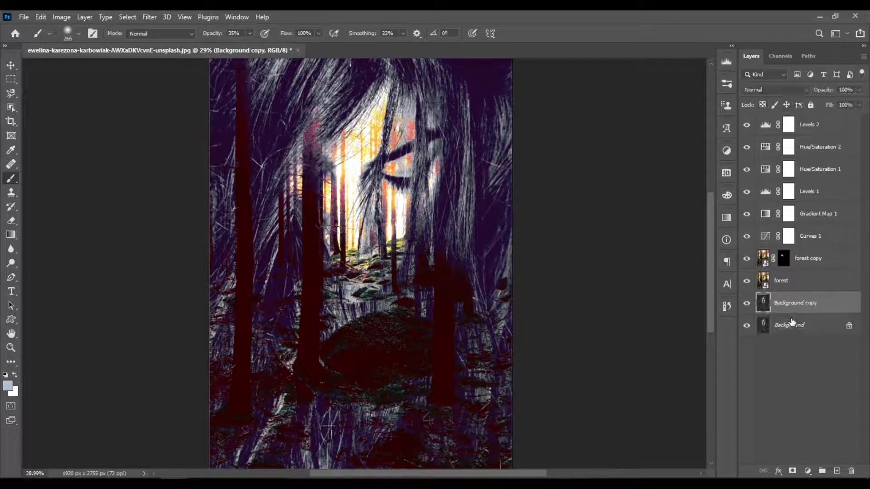
pyautogui.moveTo(796, 307); pyautogui.dragTo(814, 249)
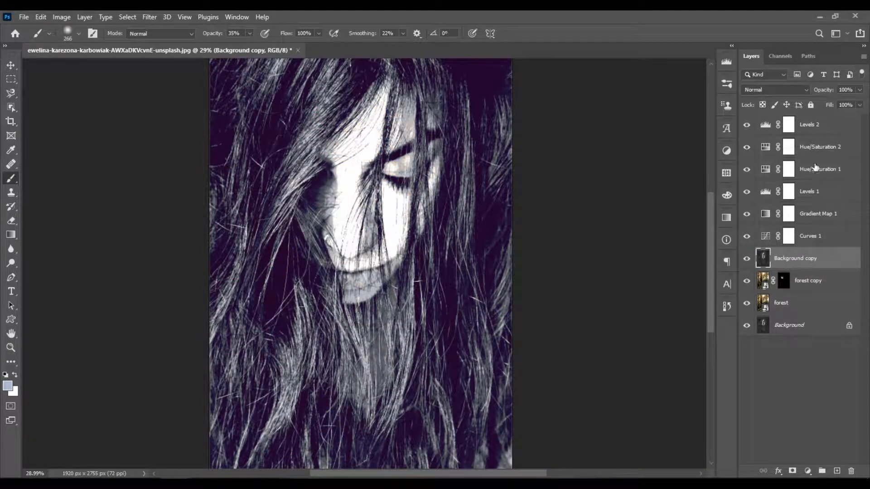
# Step: Add a Hide All layer mask to the Background copy layer
pyautogui.click(85, 17)
pyautogui.moveTo(67, 18)
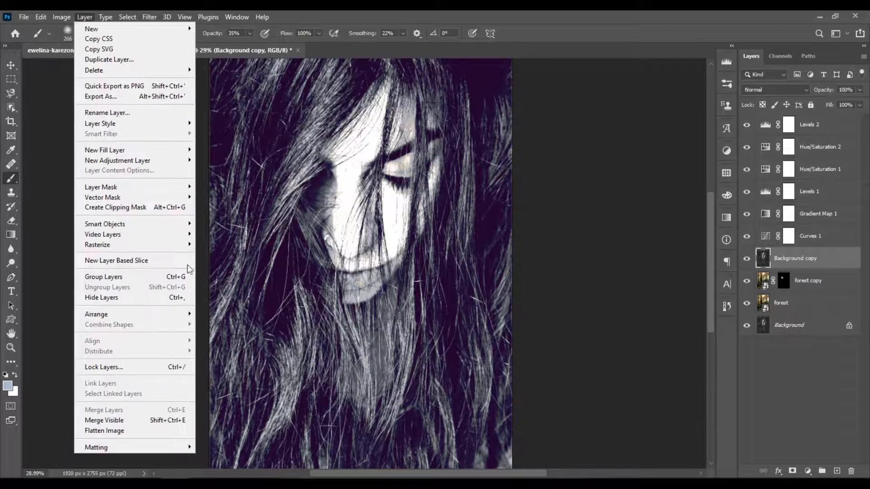
pyautogui.moveTo(130, 187)
pyautogui.click(217, 197)
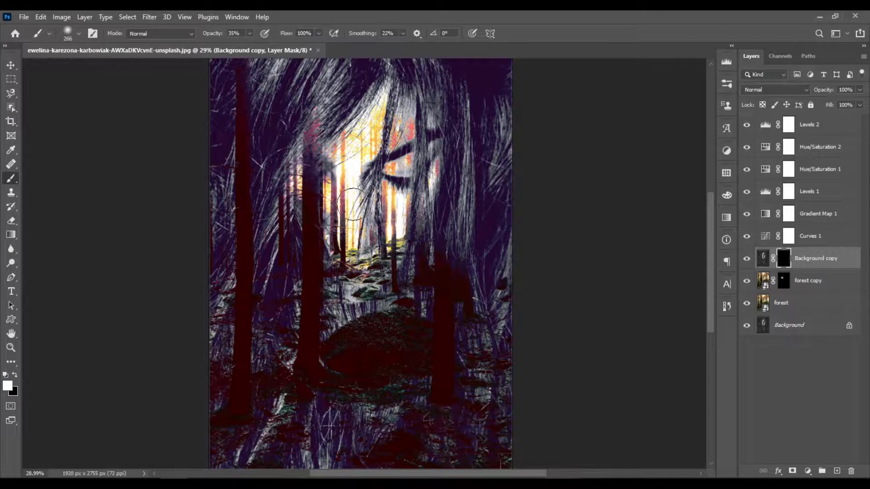
# Step: Paint white at 35% opacity on the Background copy mask over the lower face, shadowed eye and nearby hair to bring back the portrait
pyautogui.moveTo(348, 244)
pyautogui.mouseDown()
pyautogui.moveTo(370, 245)
pyautogui.moveTo(350, 263)
pyautogui.moveTo(344, 237)
pyautogui.moveTo(374, 259)
pyautogui.moveTo(370, 245)
pyautogui.moveTo(352, 262)
pyautogui.mouseUp()
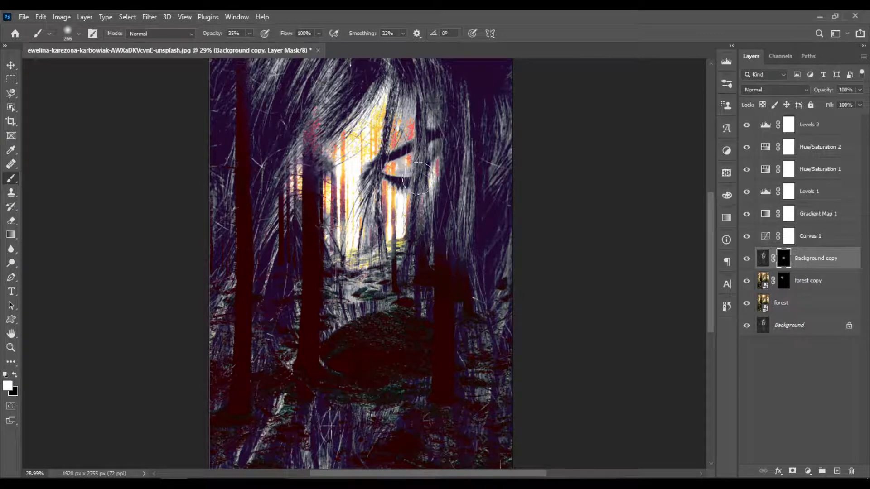
pyautogui.moveTo(321, 170)
pyautogui.mouseDown()
pyautogui.moveTo(332, 188)
pyautogui.moveTo(312, 166)
pyautogui.moveTo(282, 177)
pyautogui.moveTo(324, 163)
pyautogui.moveTo(277, 173)
pyautogui.moveTo(266, 192)
pyautogui.moveTo(264, 185)
pyautogui.moveTo(307, 154)
pyautogui.moveTo(305, 162)
pyautogui.moveTo(340, 157)
pyautogui.moveTo(327, 162)
pyautogui.moveTo(312, 143)
pyautogui.moveTo(330, 147)
pyautogui.moveTo(302, 115)
pyautogui.moveTo(331, 100)
pyautogui.mouseUp()
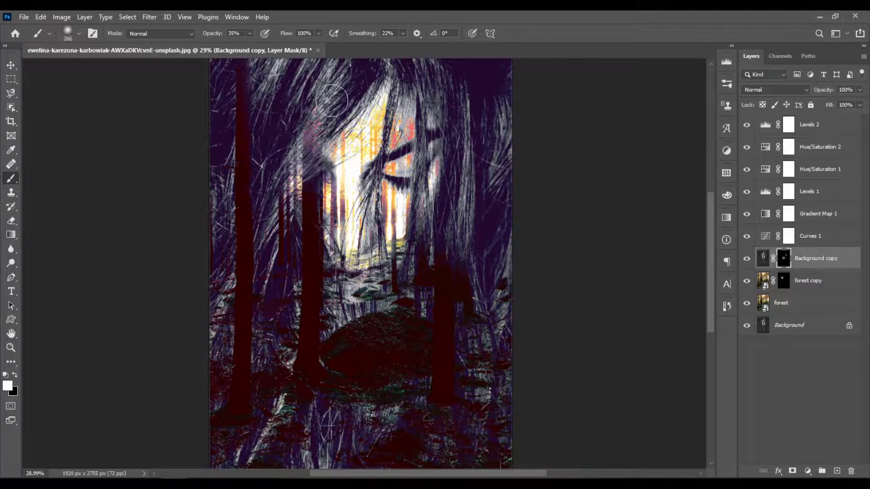
pyautogui.moveTo(350, 245)
pyautogui.mouseDown()
pyautogui.moveTo(368, 263)
pyautogui.moveTo(349, 244)
pyautogui.moveTo(353, 264)
pyautogui.moveTo(358, 250)
pyautogui.moveTo(349, 253)
pyautogui.moveTo(369, 240)
pyautogui.mouseUp()
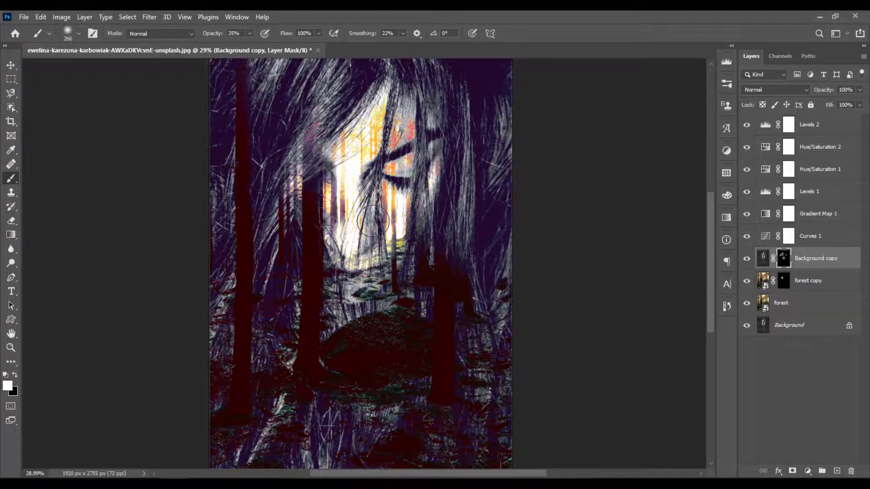
# Step: Reveal more of the nose, cheek and mouth on the Background copy mask in white, using a Soft Round brush enlarged to 442 px
pyautogui.scroll(2, 369, 248)
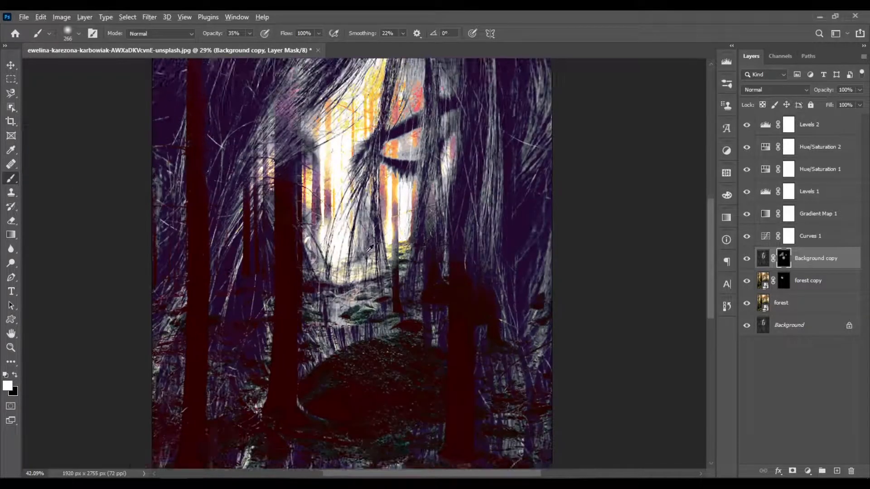
pyautogui.moveTo(330, 243)
pyautogui.mouseDown()
pyautogui.moveTo(314, 225)
pyautogui.moveTo(308, 246)
pyautogui.moveTo(321, 203)
pyautogui.moveTo(324, 216)
pyautogui.moveTo(350, 216)
pyautogui.mouseUp()
pyautogui.click(326, 199)
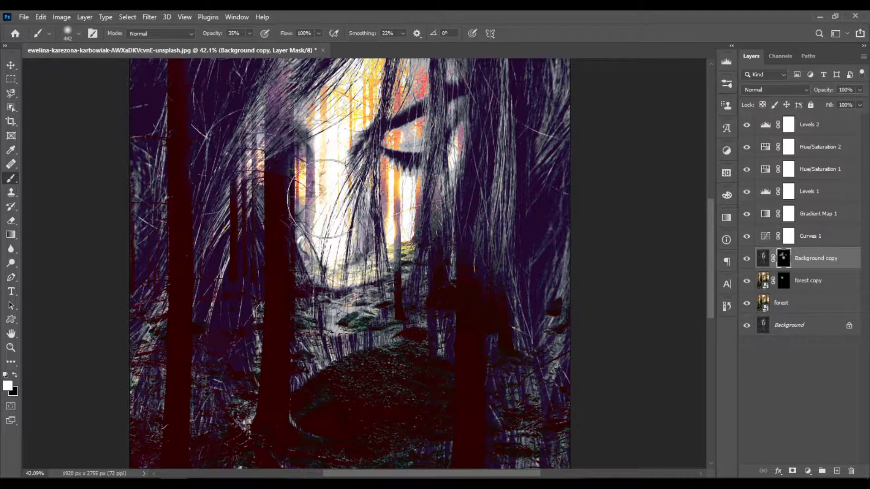
pyautogui.rightClick(503, 274)
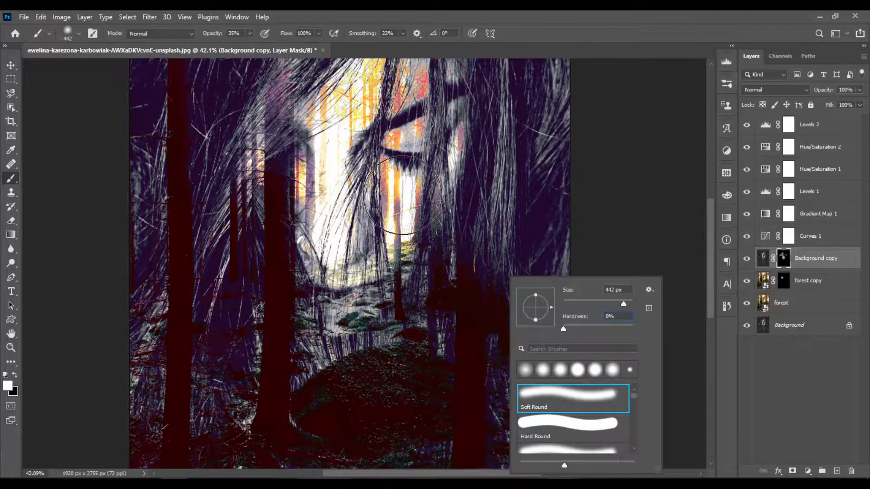
pyautogui.click(344, 236)
pyautogui.scroll(-3, 439, 295)
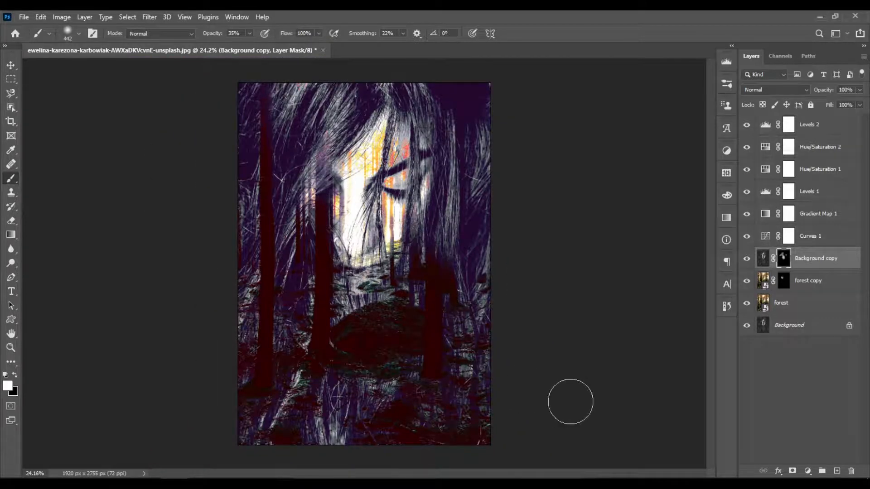
pyautogui.scroll(1, 316, 195)
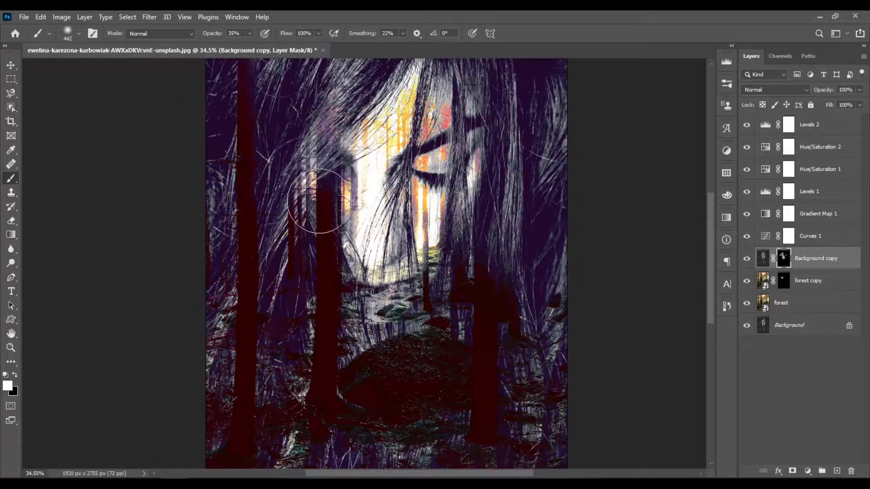
# Step: Paint black on the Background copy mask around the mouth and chin to blend the portrait into the forest floor
pyautogui.press('x')
pyautogui.scroll(-2, 251, 256)
pyautogui.scroll(-1, 249, 255)
pyautogui.scroll(1, 208, 246)
pyautogui.scroll(1, 191, 243)
pyautogui.moveTo(374, 278)
pyautogui.mouseDown()
pyautogui.moveTo(347, 276)
pyautogui.moveTo(442, 276)
pyautogui.moveTo(373, 289)
pyautogui.moveTo(352, 274)
pyautogui.moveTo(385, 278)
pyautogui.moveTo(347, 277)
pyautogui.moveTo(371, 283)
pyautogui.moveTo(378, 307)
pyautogui.moveTo(373, 298)
pyautogui.moveTo(388, 291)
pyautogui.moveTo(343, 302)
pyautogui.mouseUp()
pyautogui.press('x')
pyautogui.press('x')
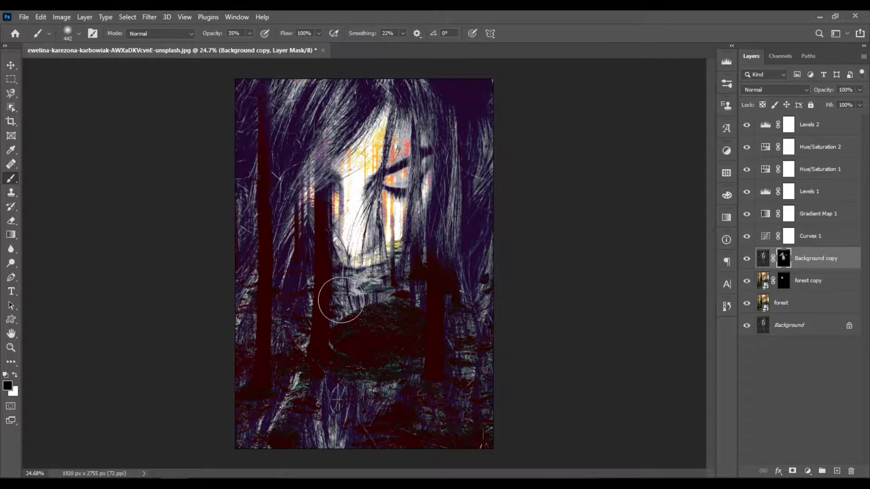
pyautogui.scroll(2, 333, 255)
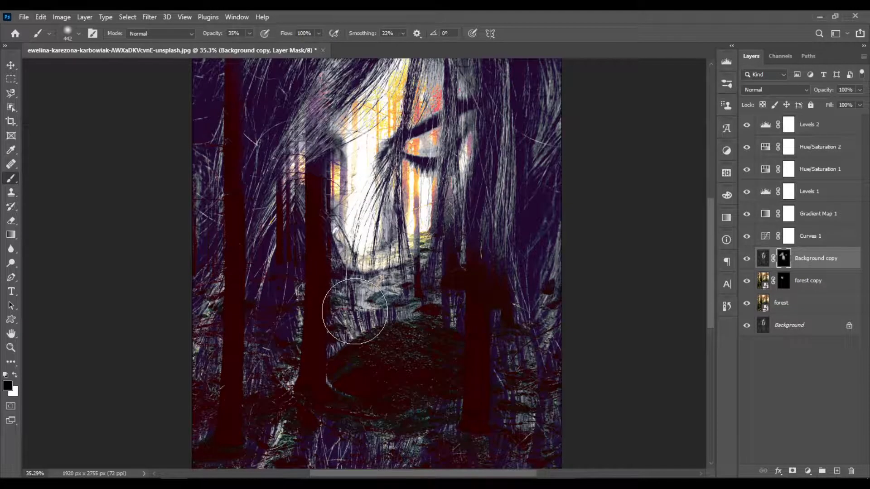
pyautogui.scroll(-2, 334, 290)
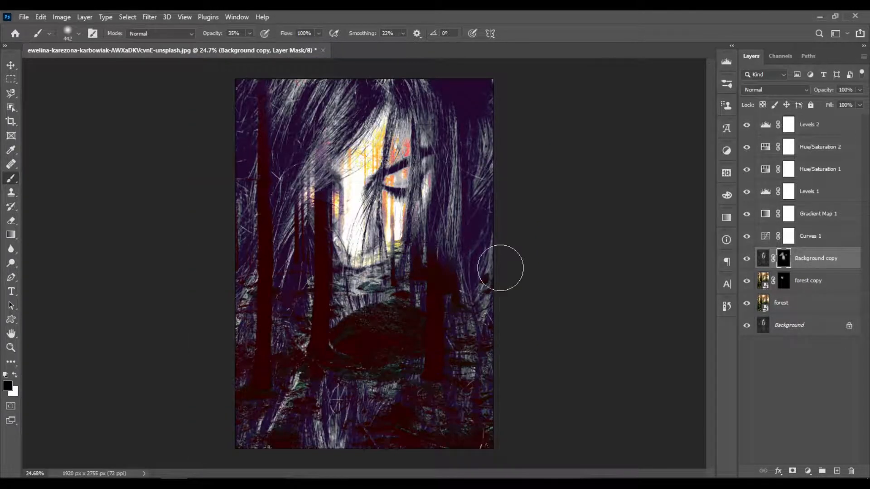